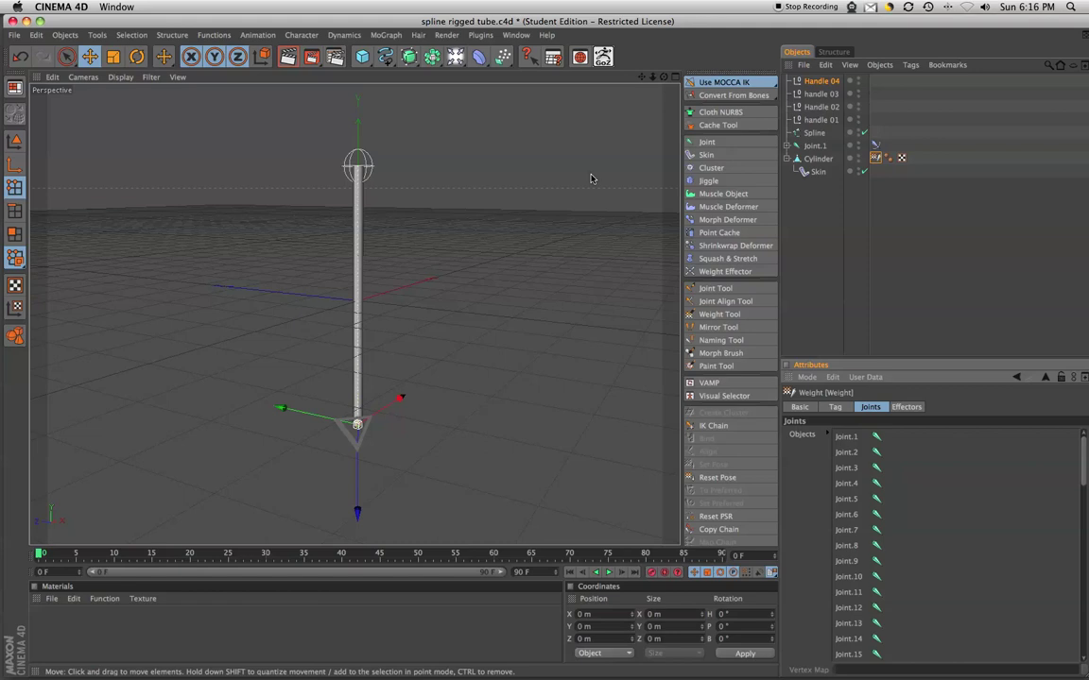
Step: Bend the tube into an S-curve by moving handle 04 at the base and handle 03
left_click(360, 427)
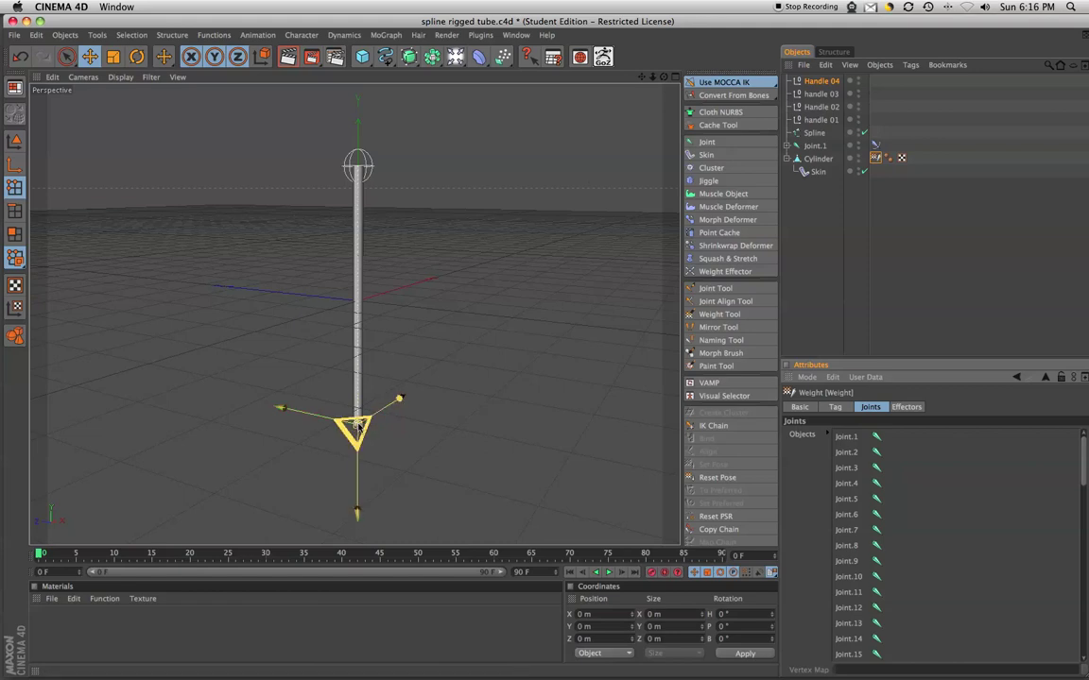
left_click_drag(360, 427, 437, 413)
left_click(356, 324)
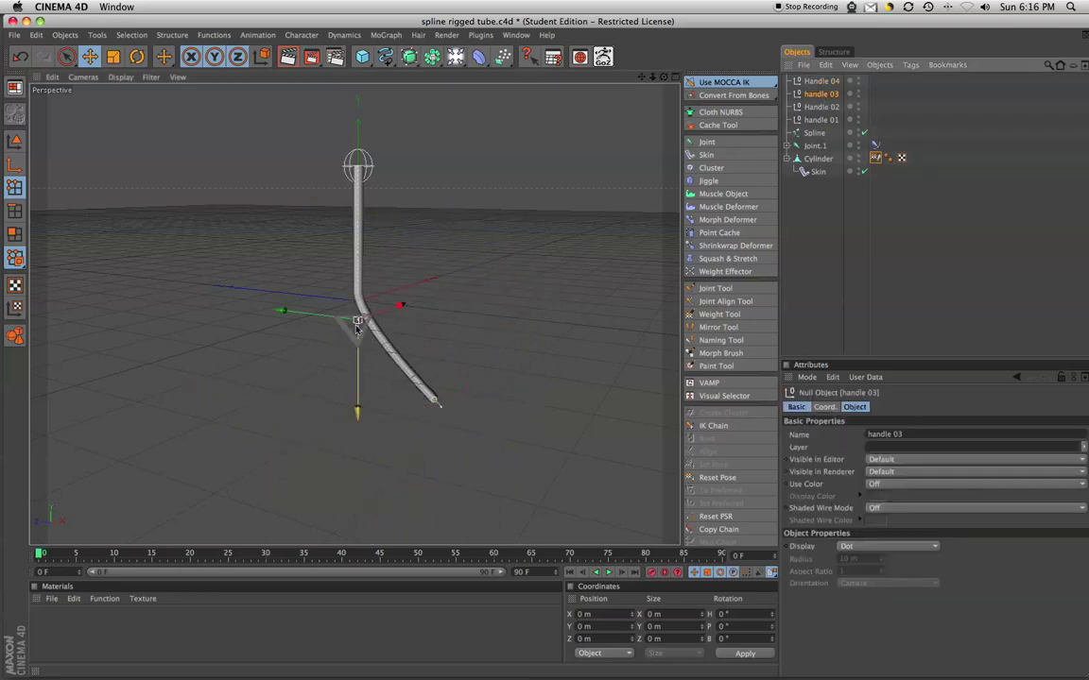
left_click_drag(357, 324, 527, 212)
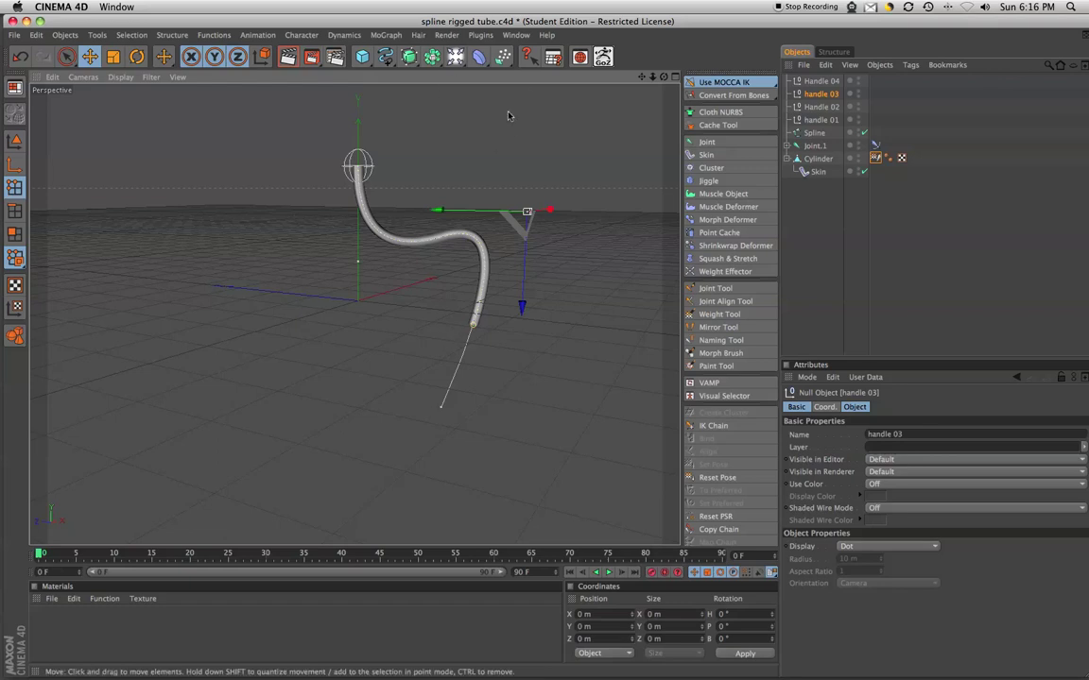
left_click(519, 35)
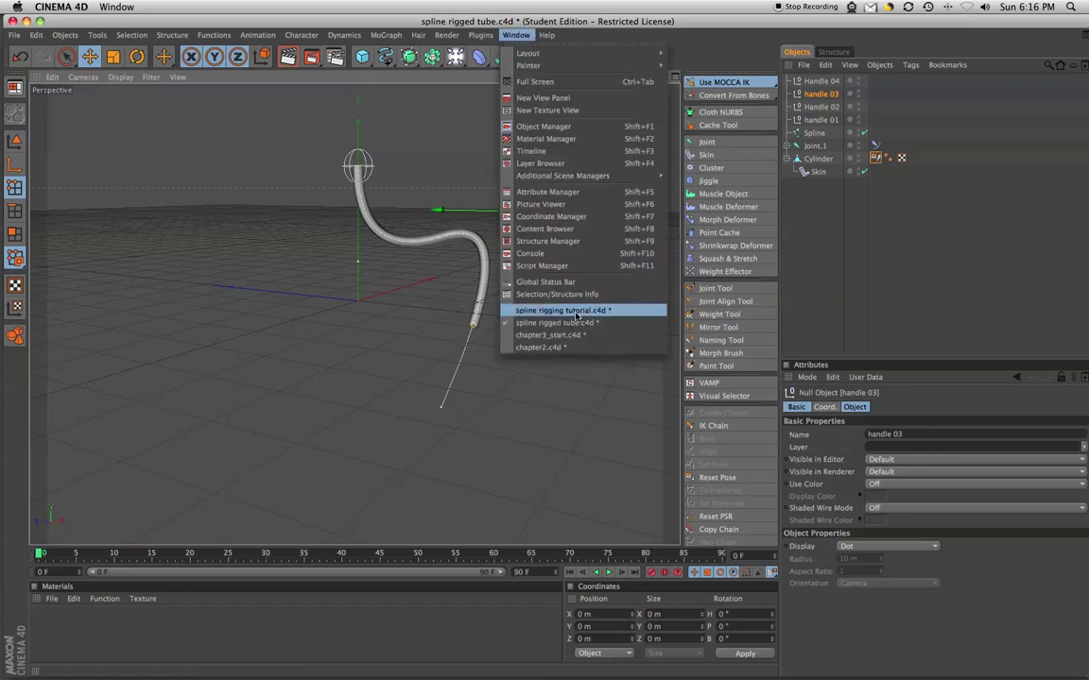
Step: Switch to the spline rigging tutorial.c4d document and make its Cylinder editable
left_click(519, 284)
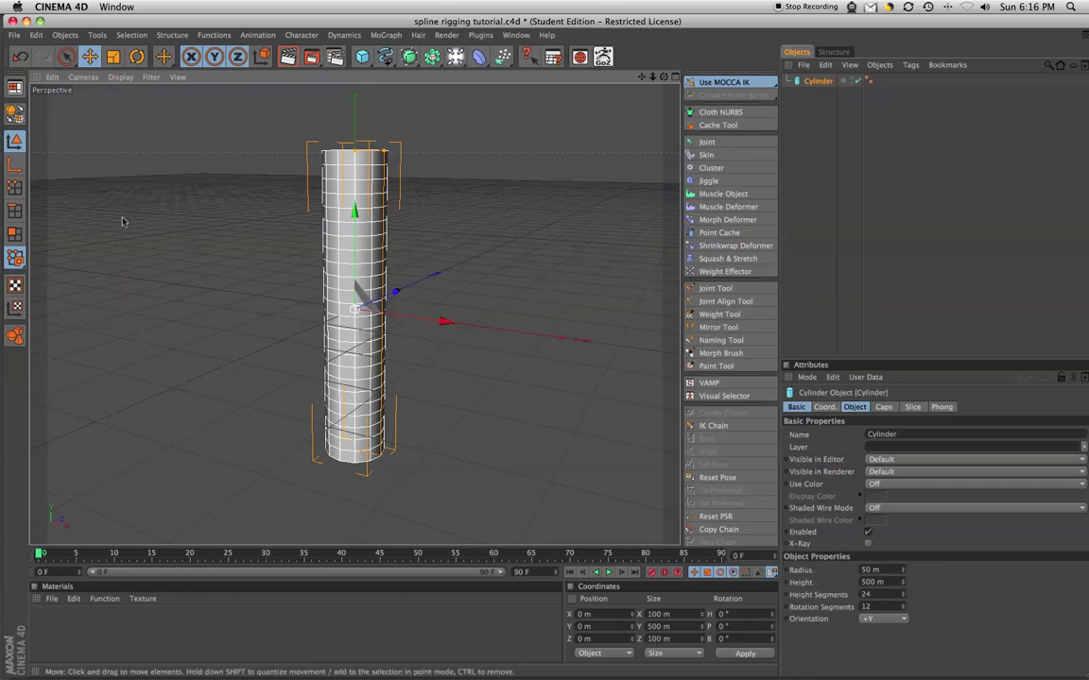
left_click_drag(362, 60, 308, 89)
left_click(15, 113)
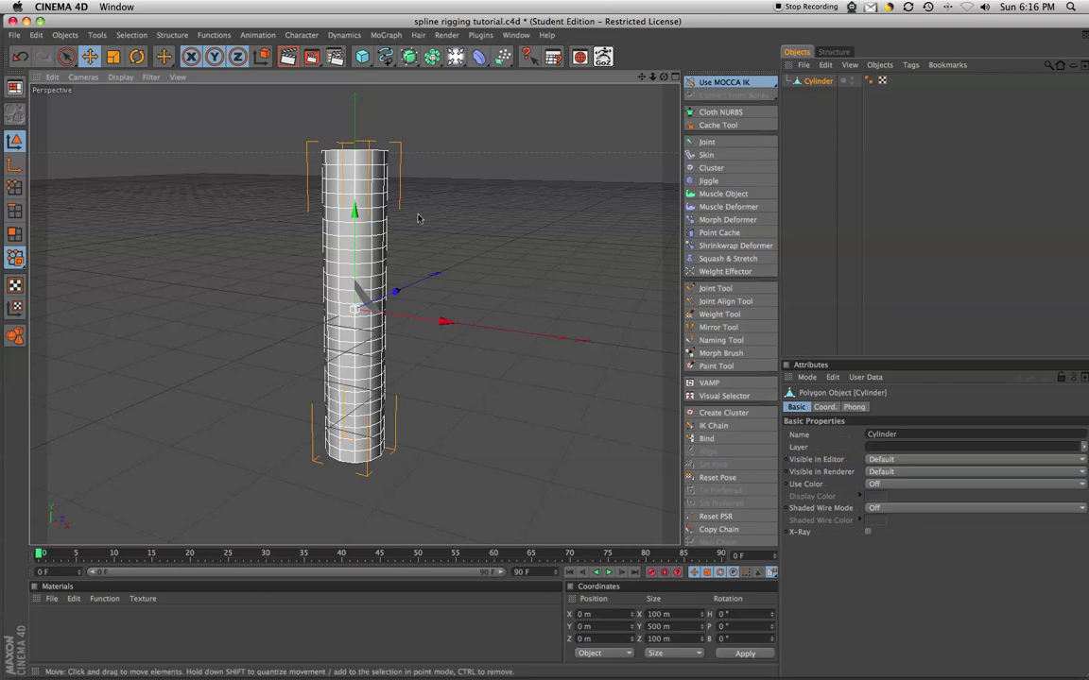
Step: Set the viewport to Front view and activate the Joint Tool
key("F2")
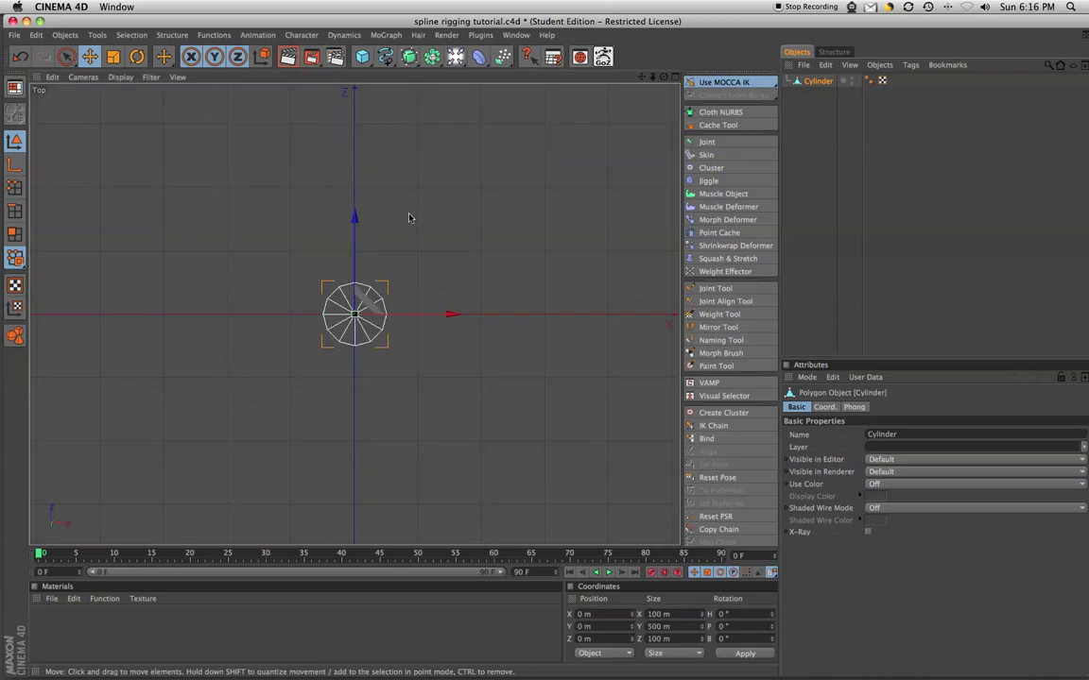
key("F3")
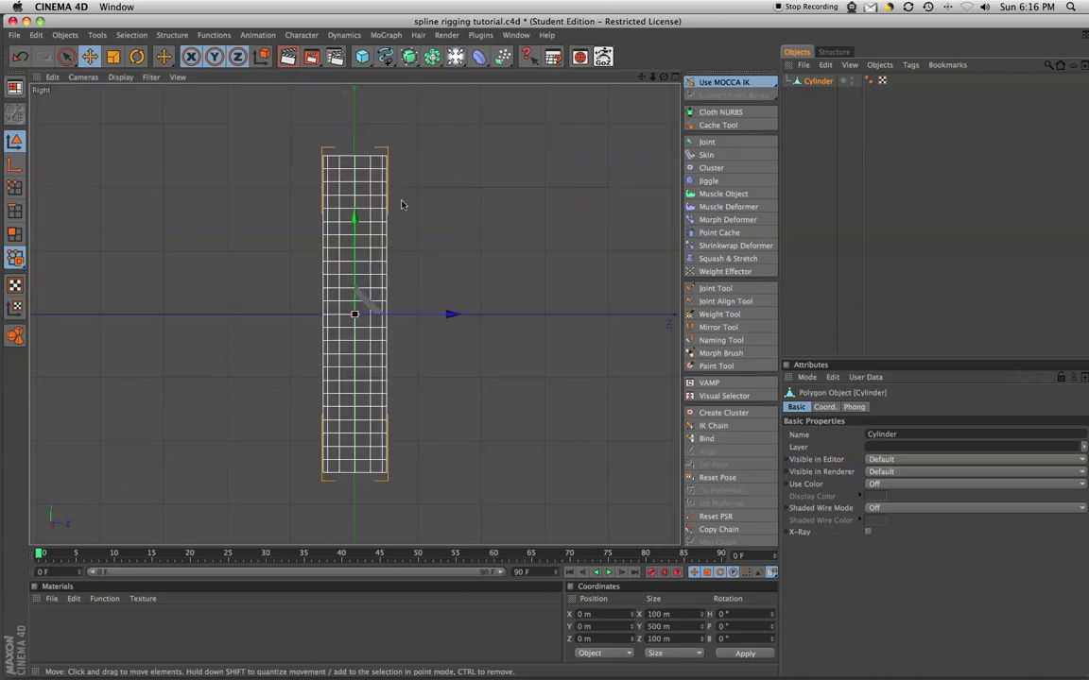
key("F4")
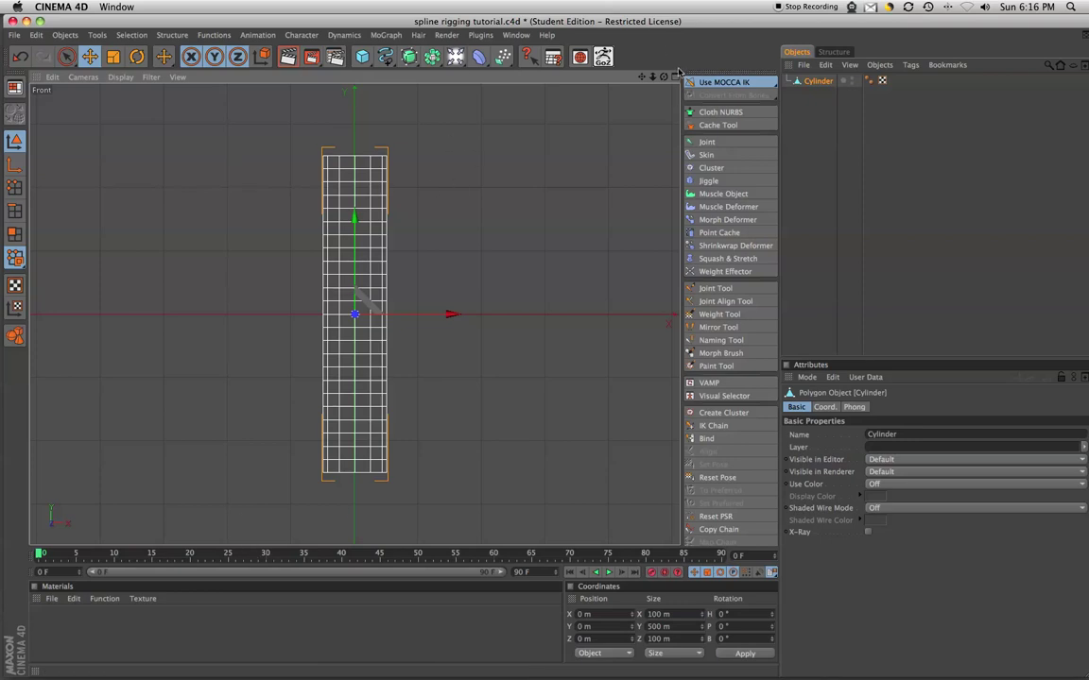
left_click(723, 288)
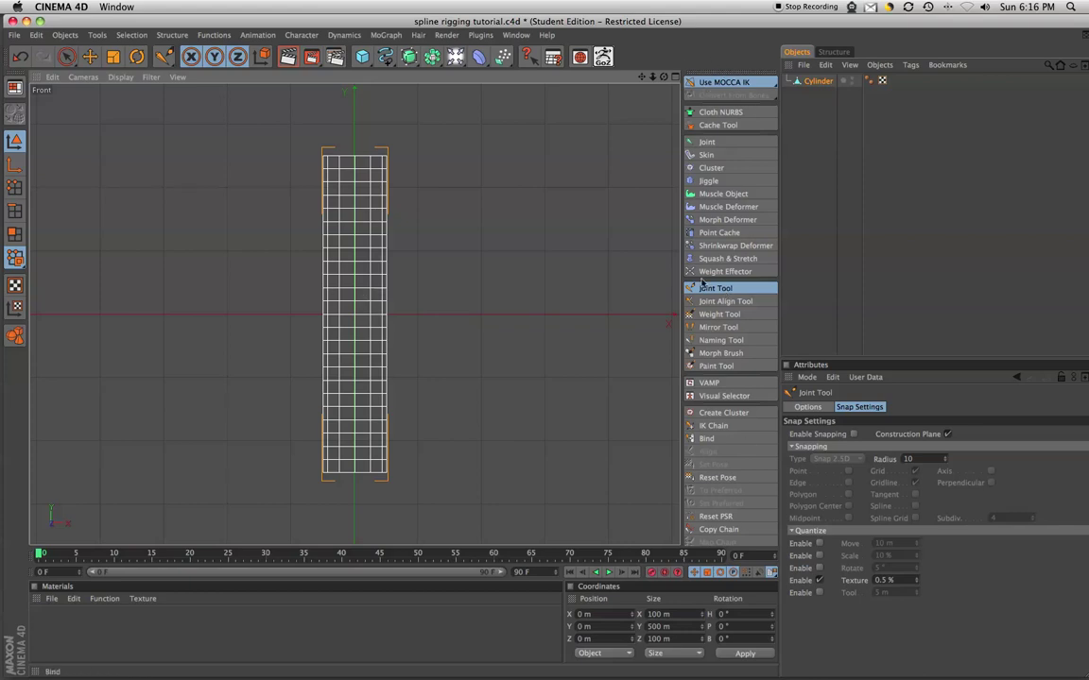
Step: Turn off Root Null in the Joint Tool options
left_click(301, 35)
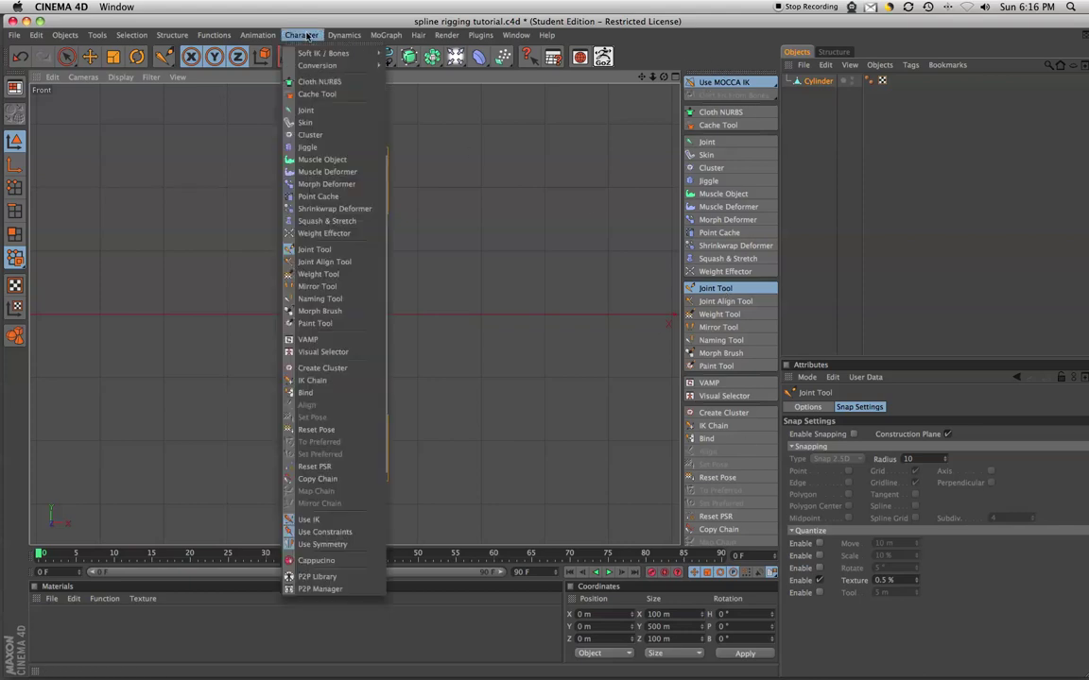
mouse_move(315, 52)
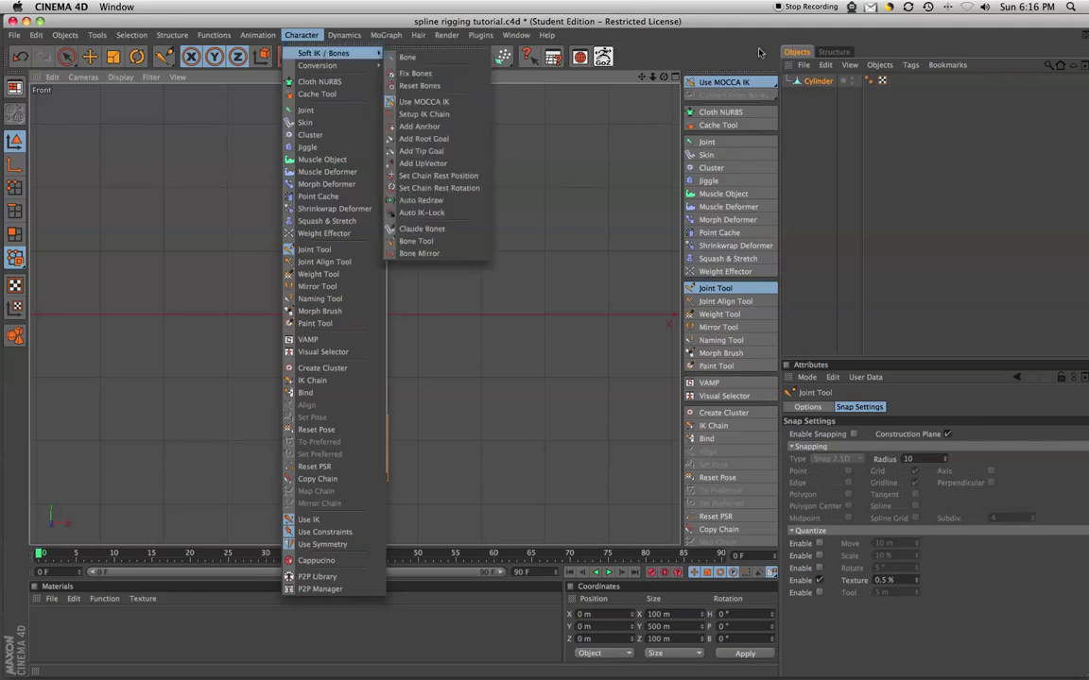
left_click(404, 34)
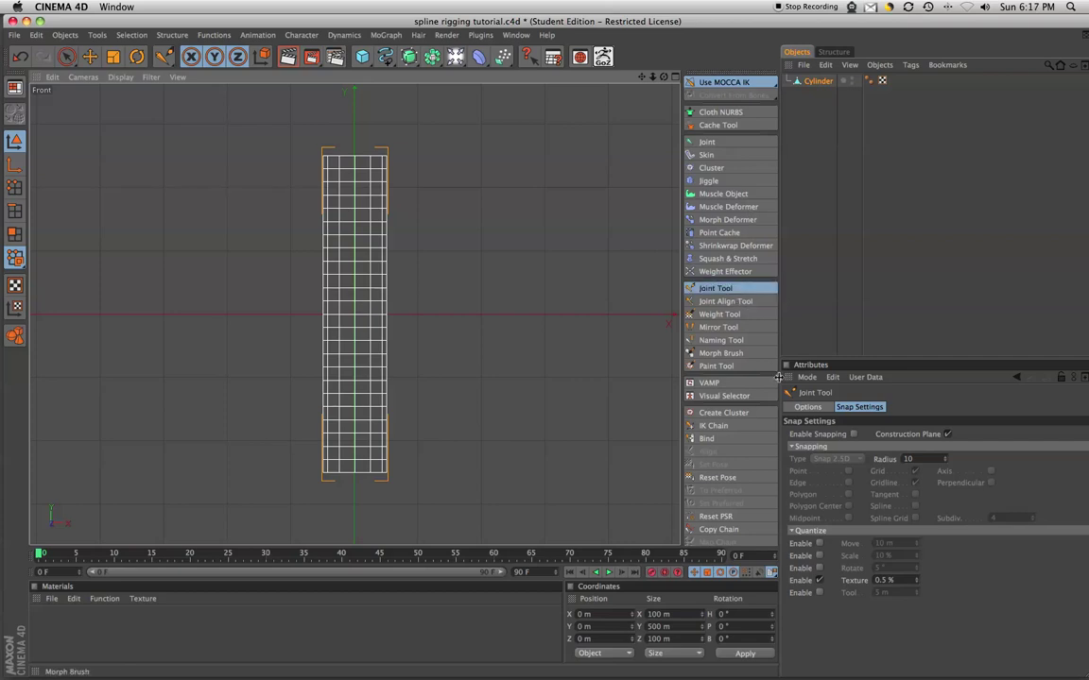
left_click(819, 408)
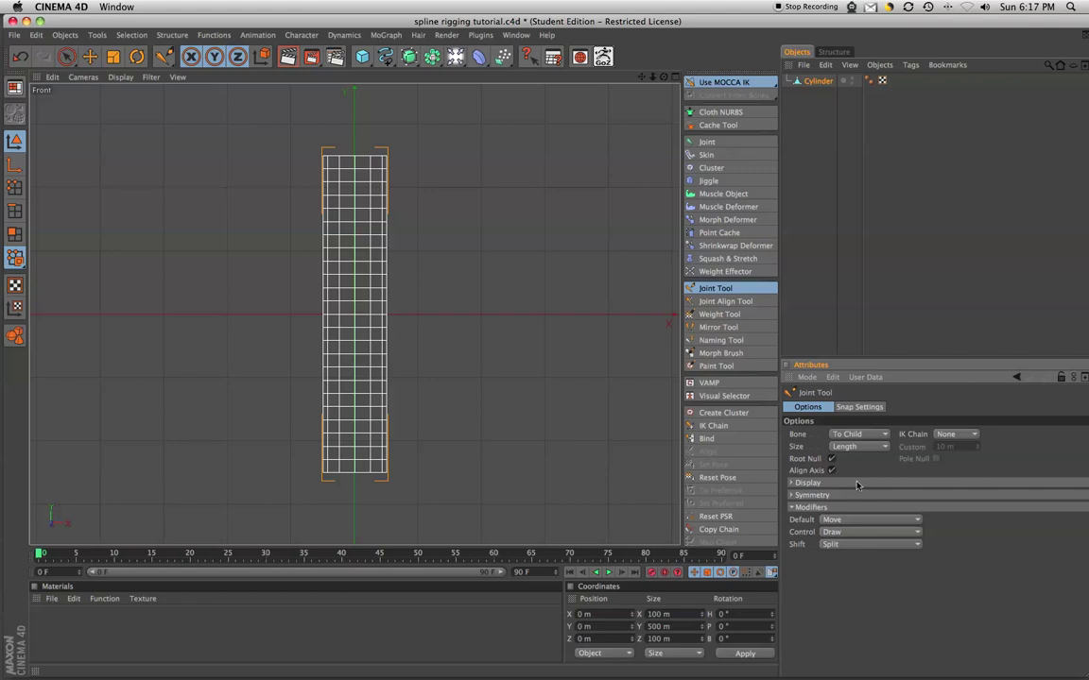
left_click(791, 508)
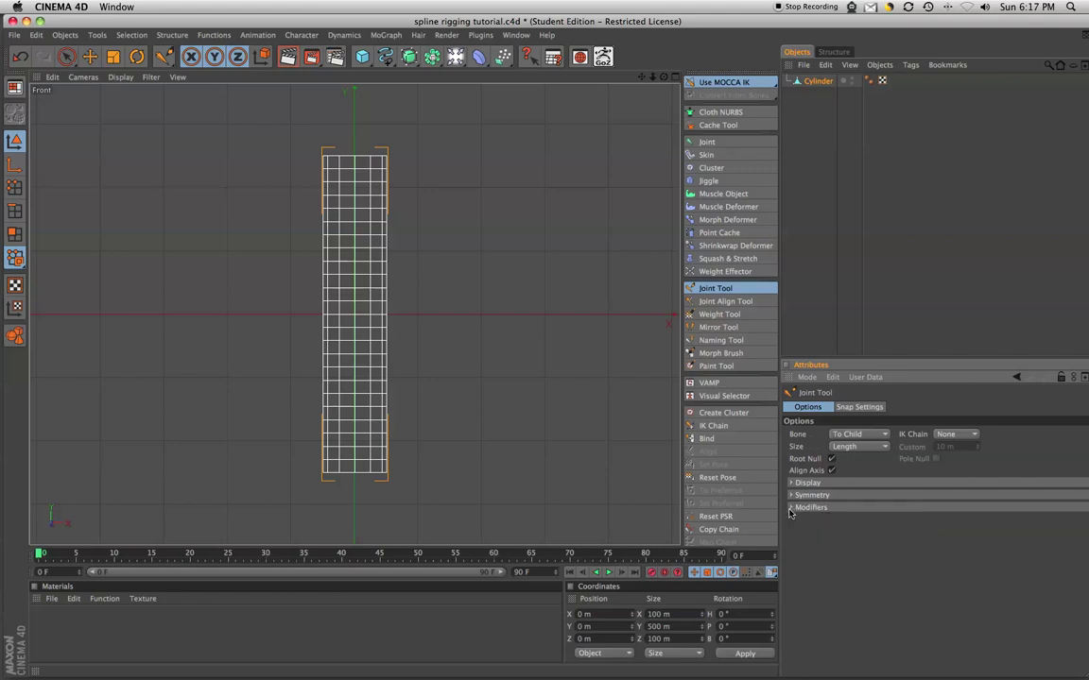
left_click(791, 508)
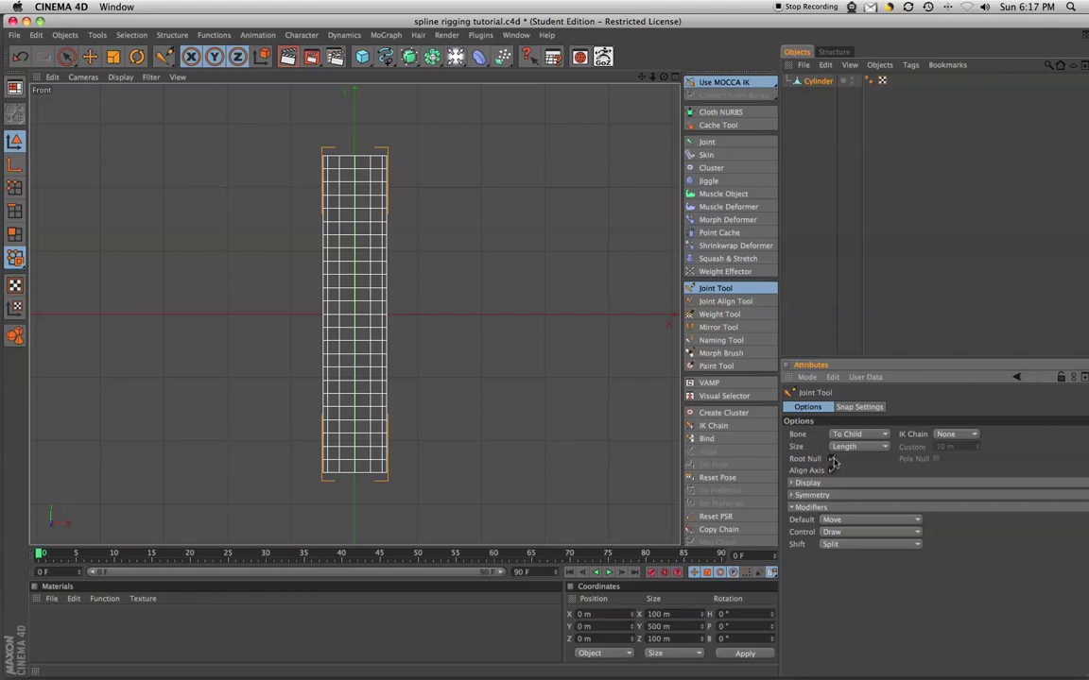
left_click(832, 459)
Step: Set the joint modifiers: Default to Draw, Control to Split, Shift to Draw Aligned
left_click(843, 521)
left_click(833, 521)
left_click(836, 522)
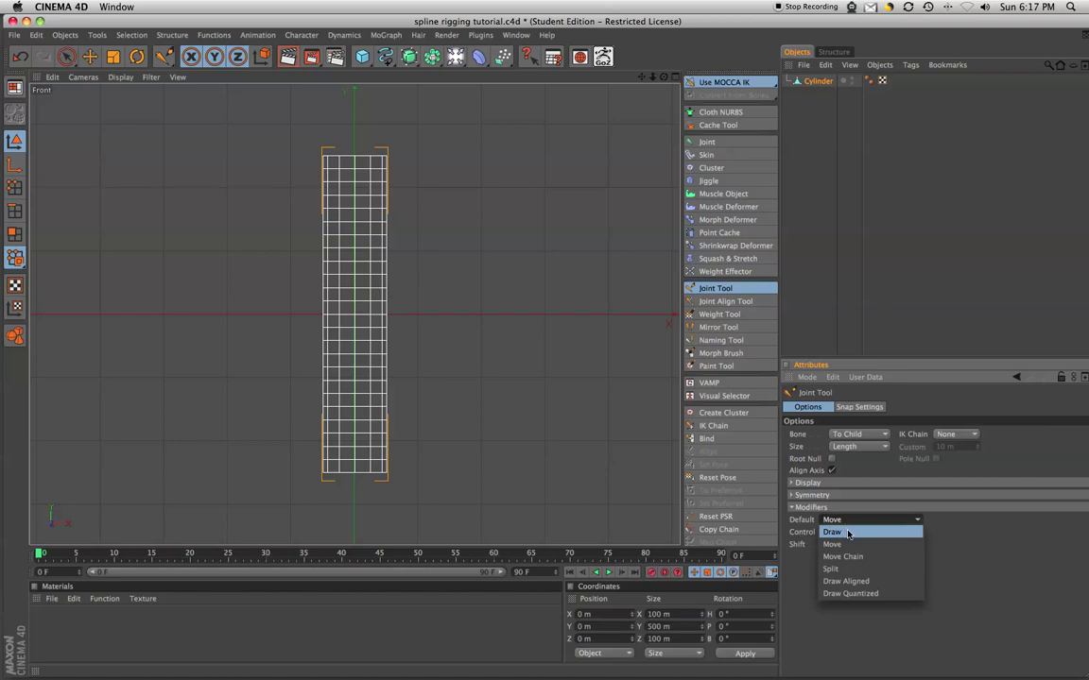
left_click(850, 533)
left_click(843, 533)
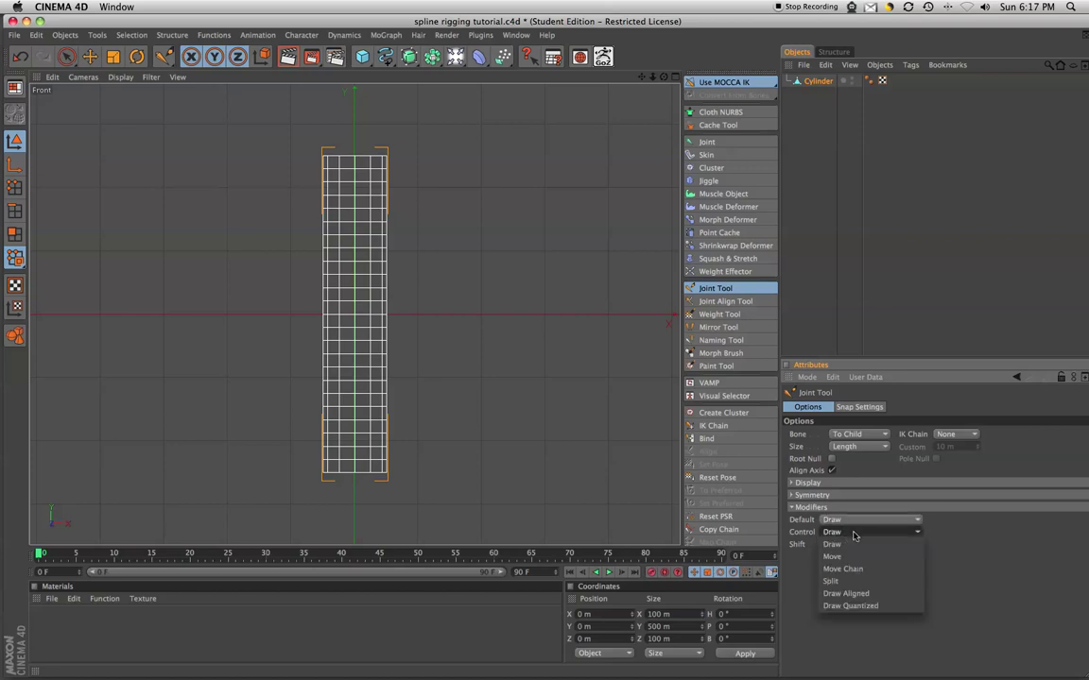
left_click(842, 581)
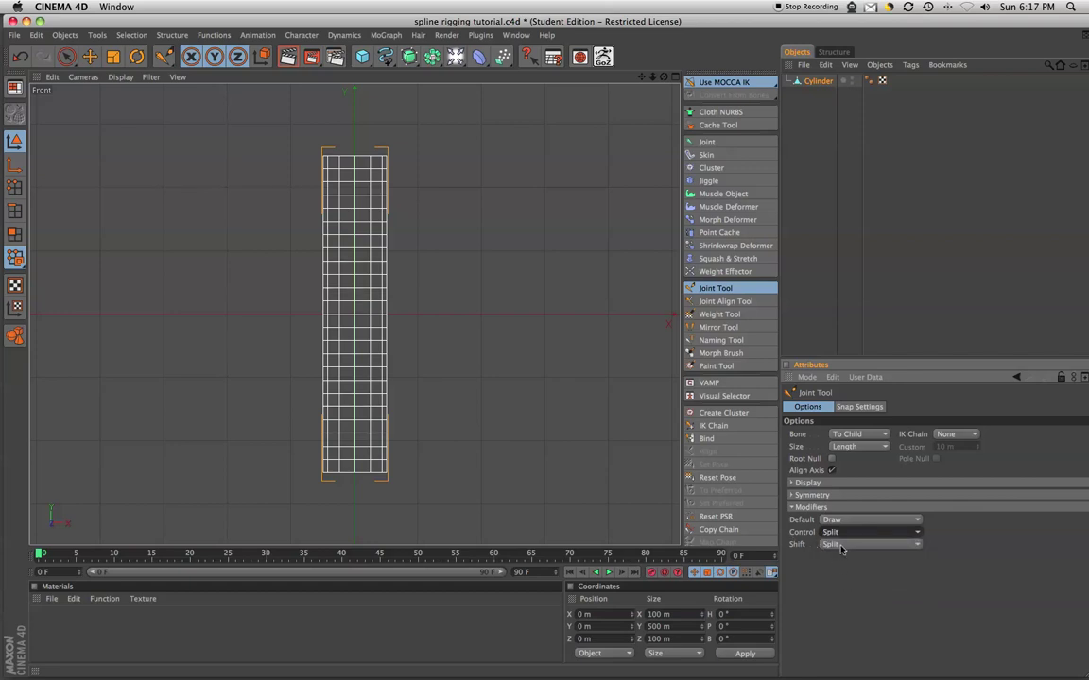
left_click(836, 547)
left_click(846, 606)
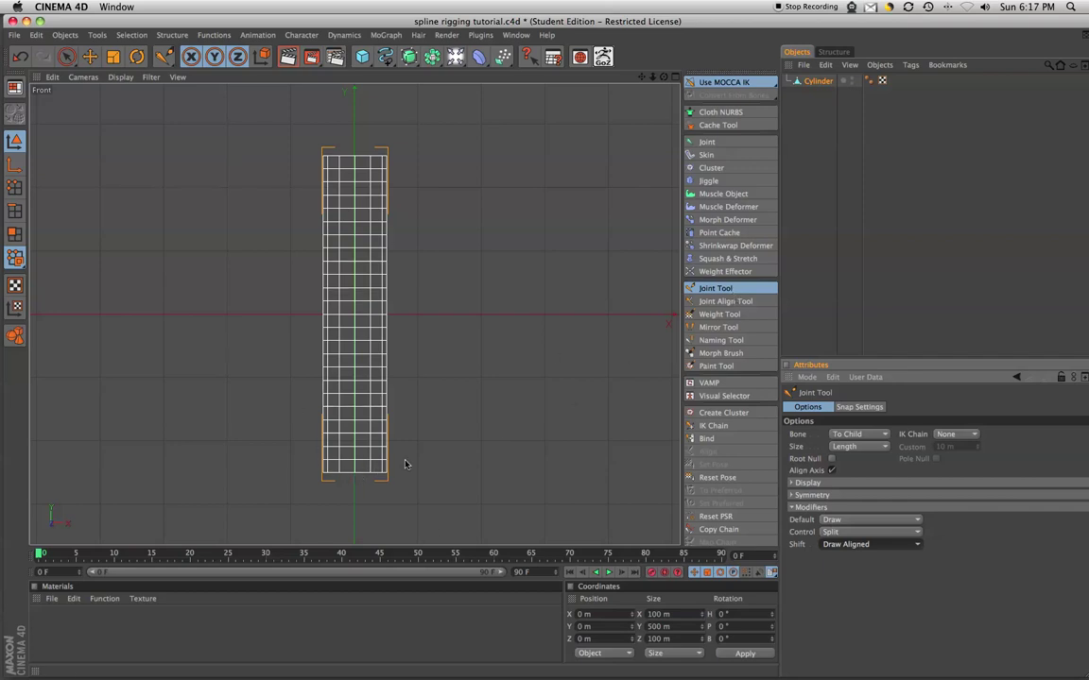
left_click(859, 407)
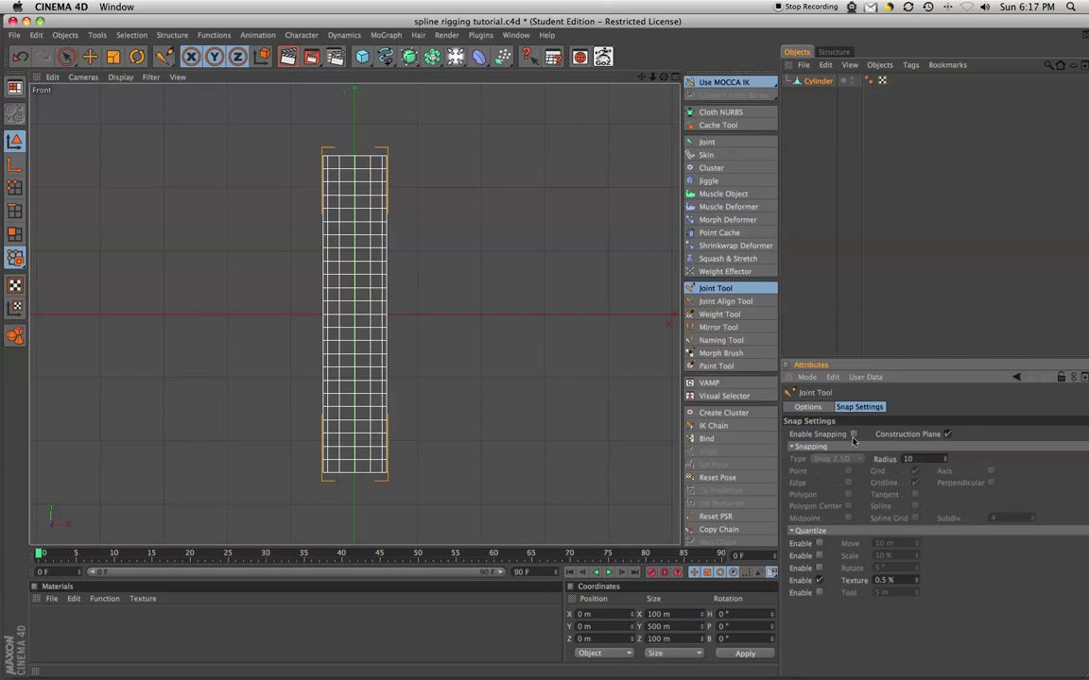
Step: Enable snapping and place the first joints upward from the cylinder's base
left_click(853, 434)
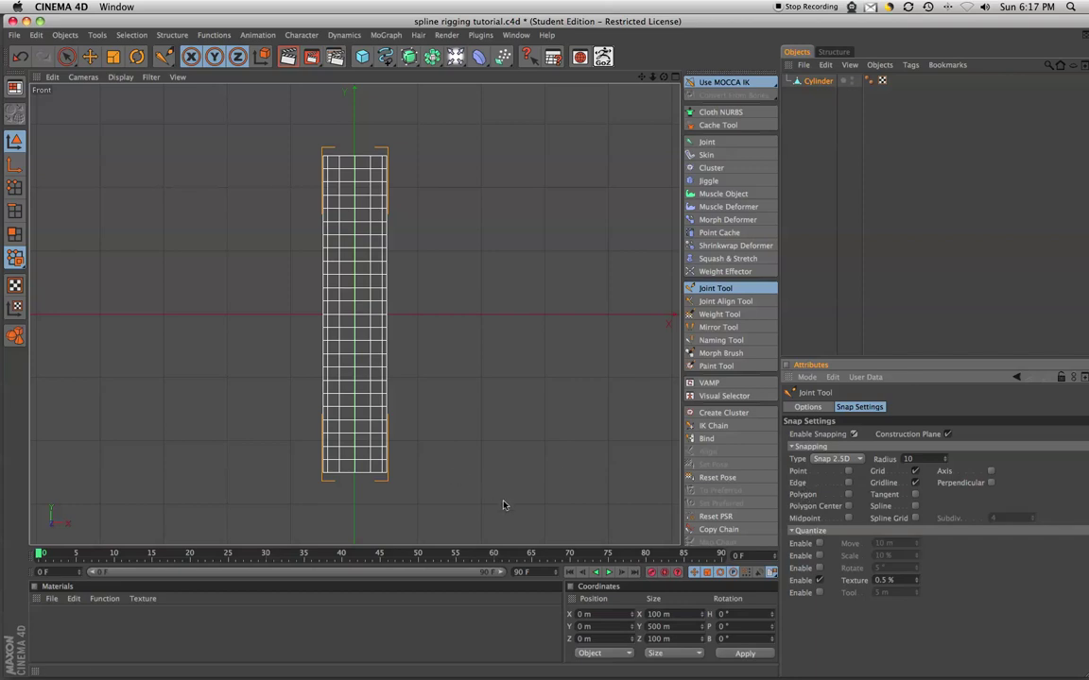
left_click(355, 474)
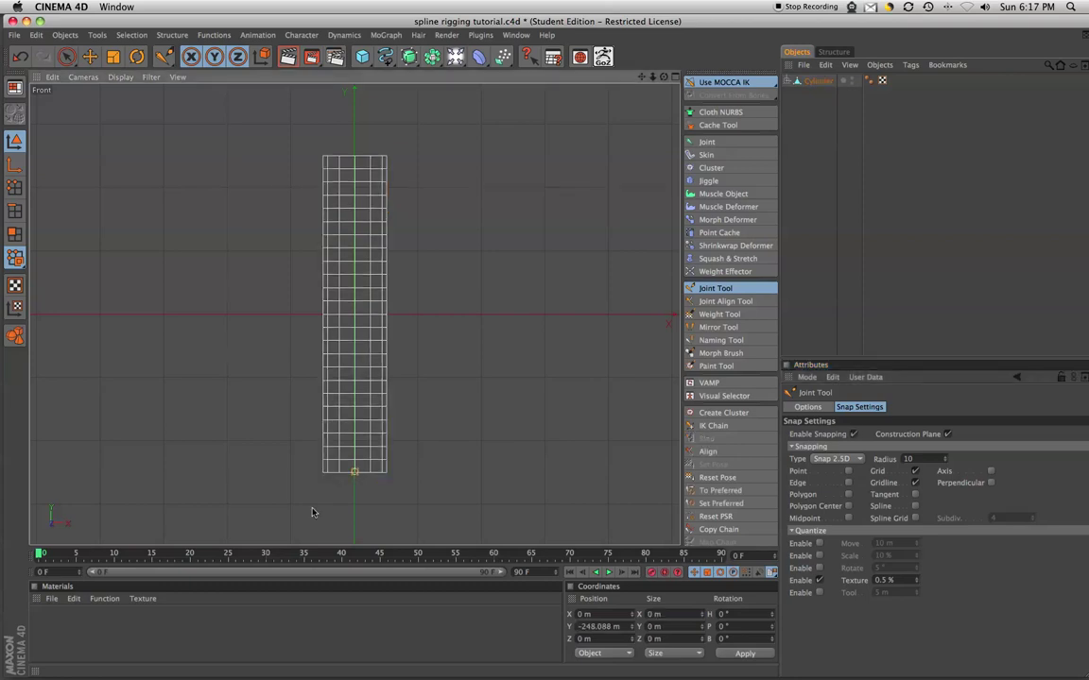
scroll(515, 353, "up", 5)
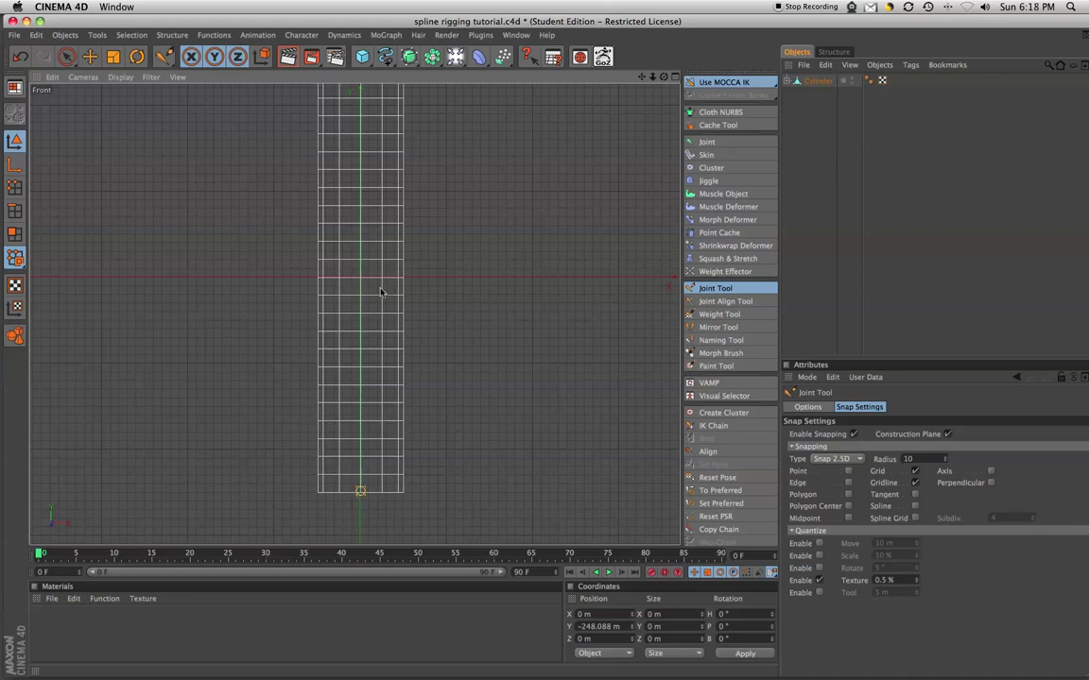
left_click(360, 460, "ctrl")
left_click(360, 423, "ctrl")
left_click(360, 397, "ctrl")
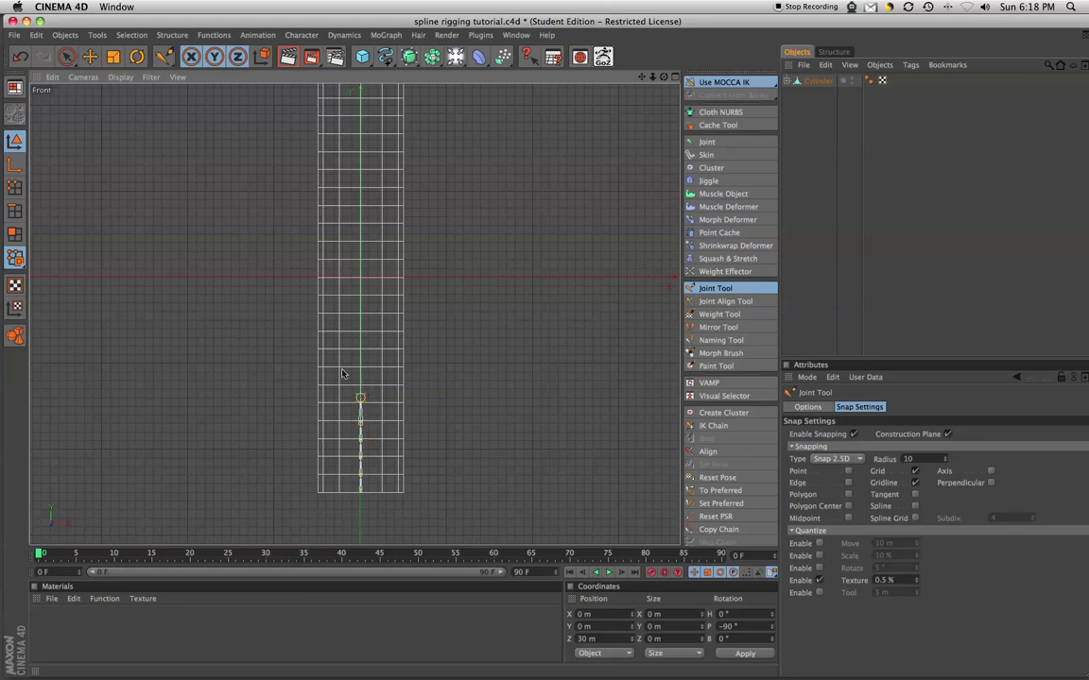
key("ctrl+z")
left_click(360, 380, "ctrl")
key("ctrl+z")
left_click_drag(362, 351, 358, 299)
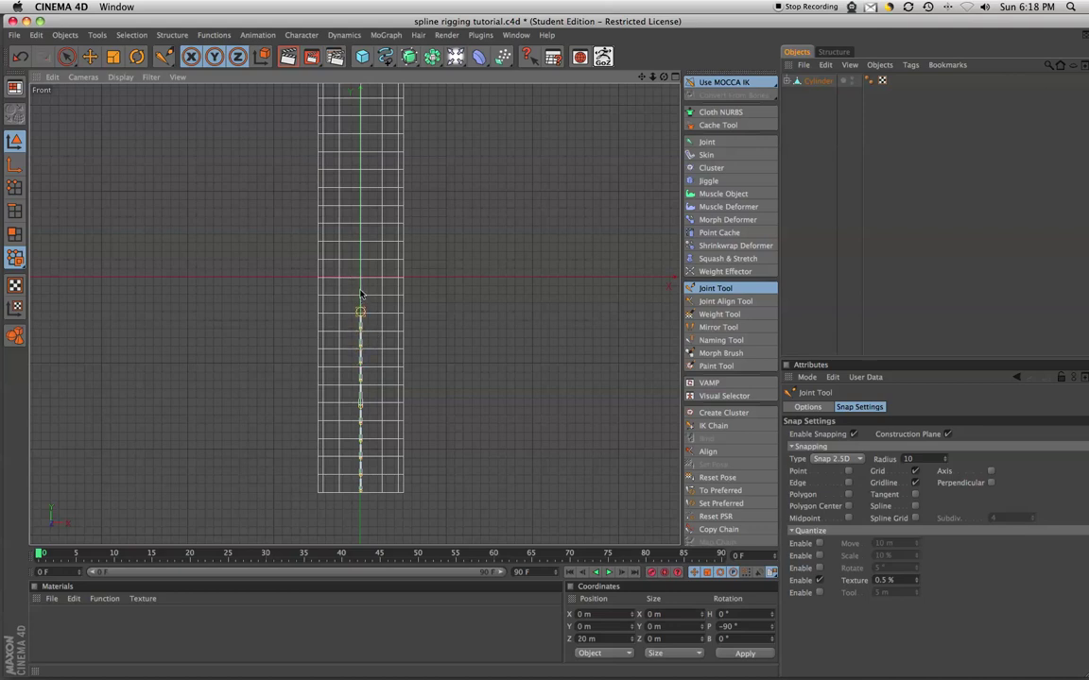
scroll(378, 255, "up", 5)
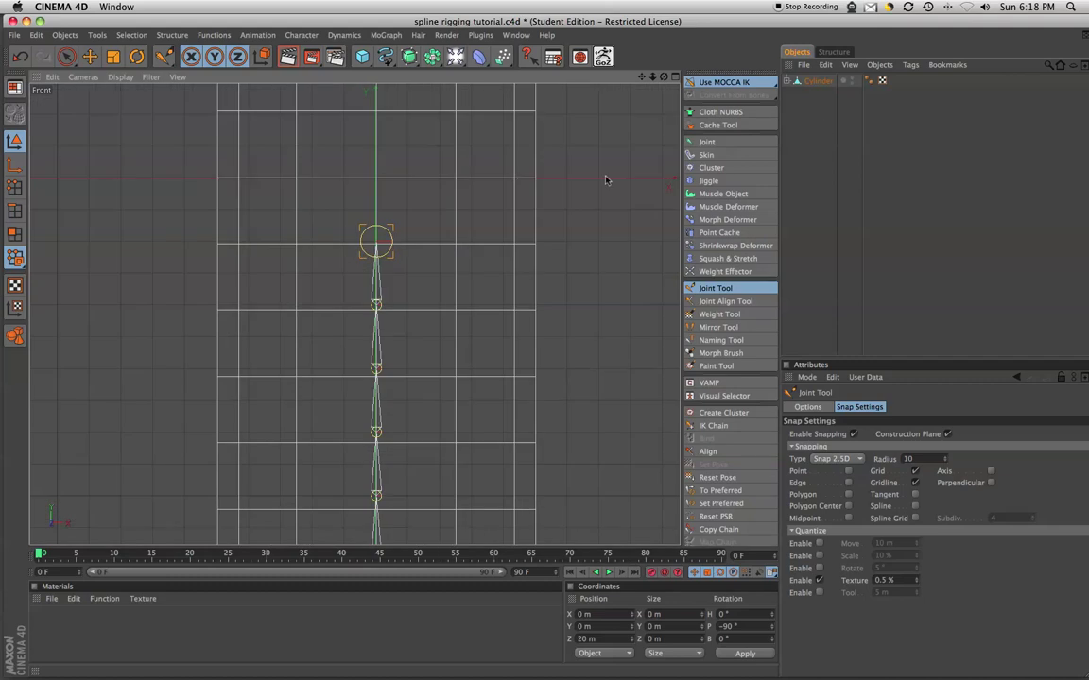
left_click(376, 178, "ctrl")
Step: Keep adding joints up the cylinder's centre, panning upward as the chain grows
middle_click_drag(520, 121, 462, 370)
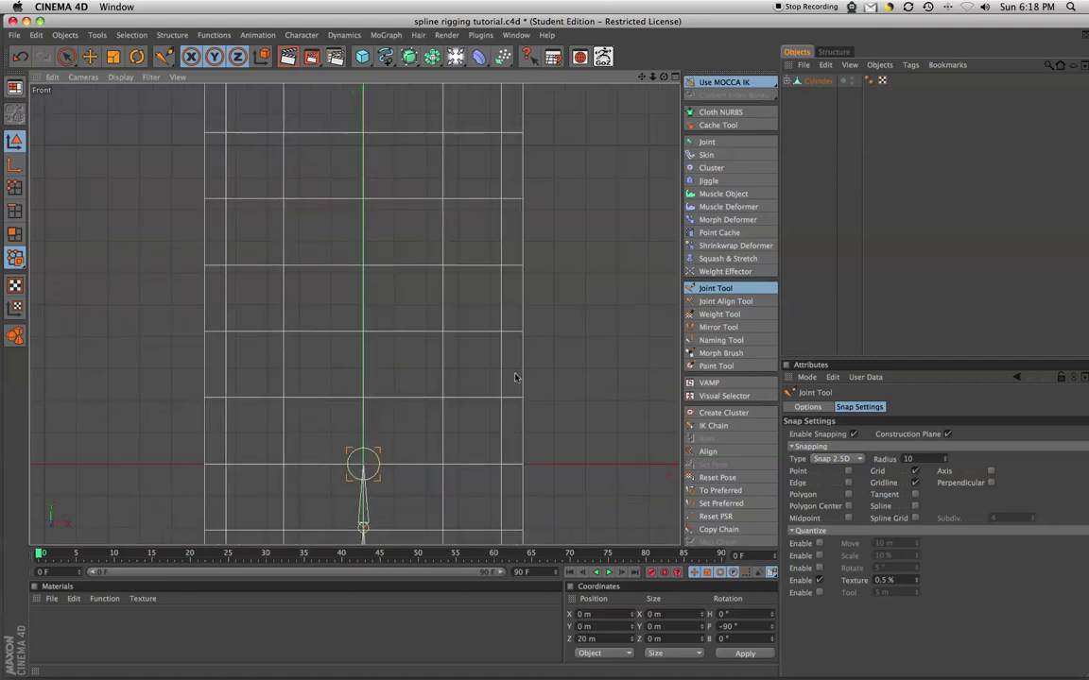
left_click(363, 400, "ctrl")
left_click(363, 327, "ctrl")
left_click(363, 262, "ctrl")
left_click(363, 198, "ctrl")
left_click(363, 132, "ctrl")
middle_click_drag(575, 131, 530, 443)
left_click(318, 374, "ctrl")
left_click(318, 307, "ctrl")
left_click(319, 242, "ctrl")
left_click(318, 177, "ctrl")
left_click(316, 110, "ctrl")
Step: Add the final joints at the cylinder's top and reframe the whole cylinder
scroll(251, 311, "down", 2)
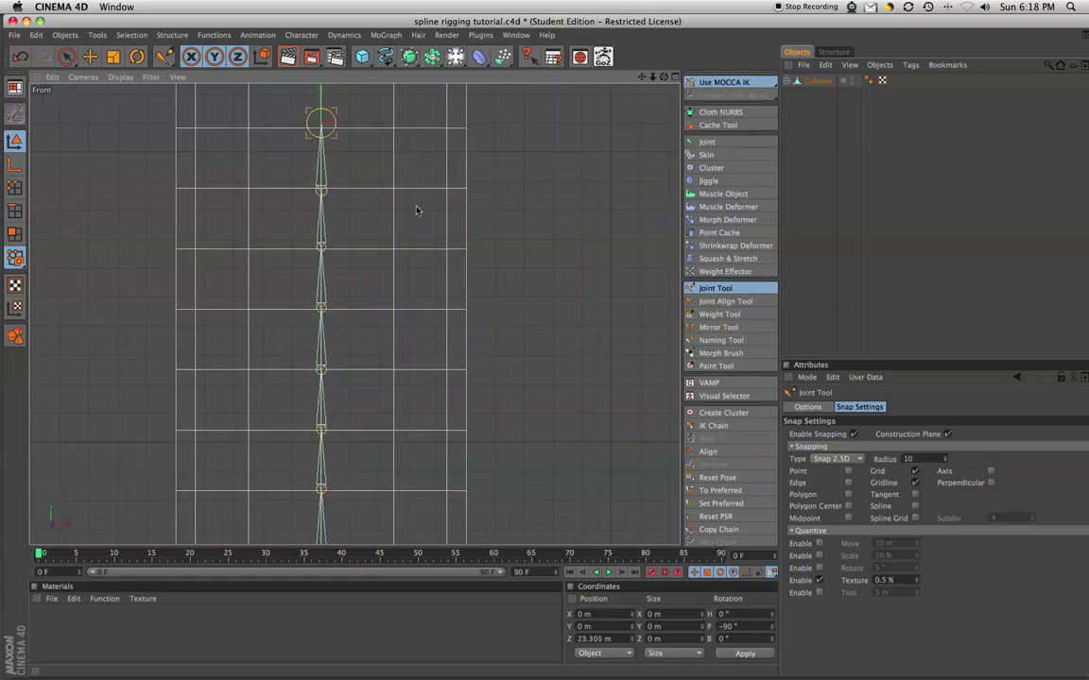
middle_click_drag(497, 180, 434, 370)
left_click(309, 312, "ctrl")
left_click(309, 271, "ctrl")
scroll(167, 417, "down", 2)
scroll(167, 417, "down", 2)
middle_click_drag(474, 352, 480, 268)
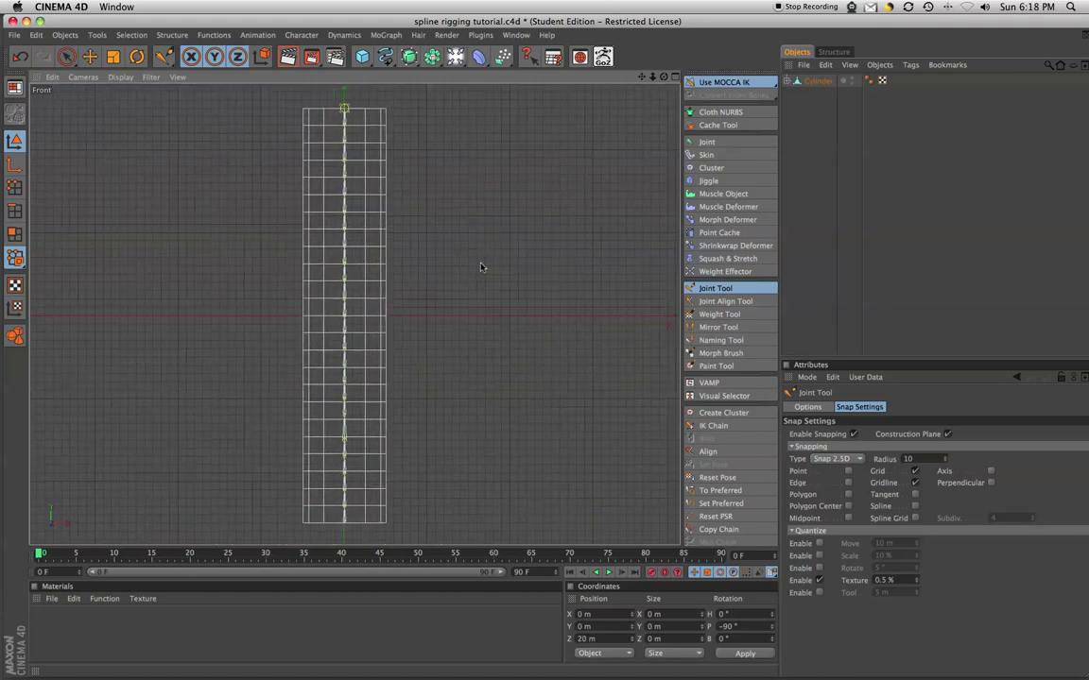
Step: Move Joint.1 out from under Cylinder to the top level, then deselect it
left_click(792, 81, "ctrl")
left_click(792, 95)
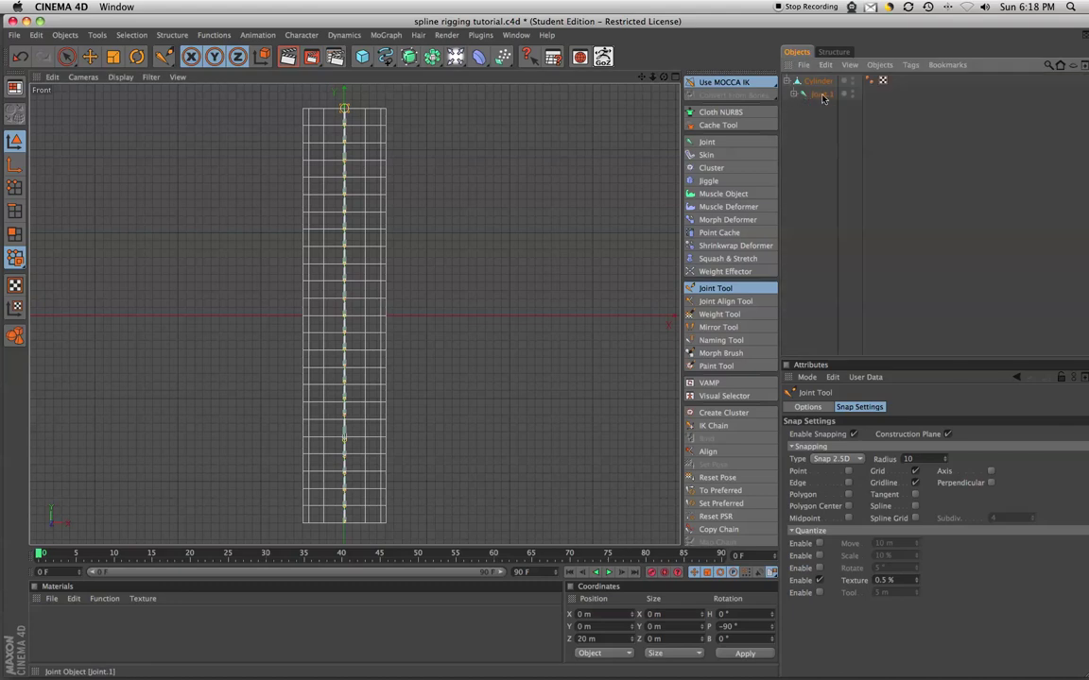
left_click_drag(817, 94, 789, 84)
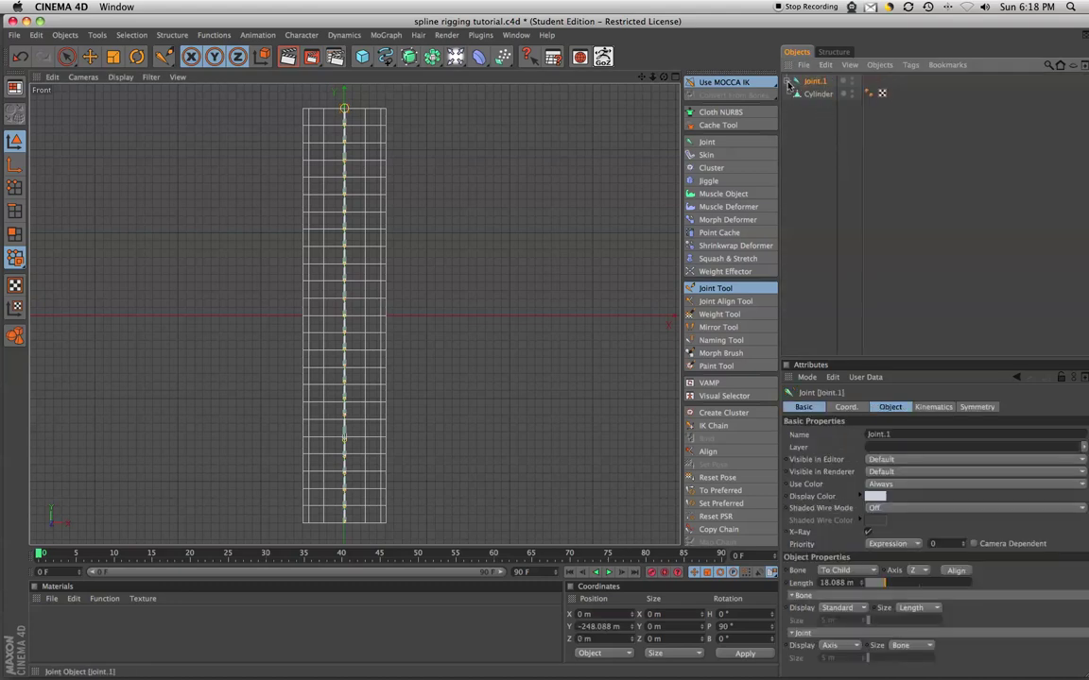
left_click(789, 82, "ctrl")
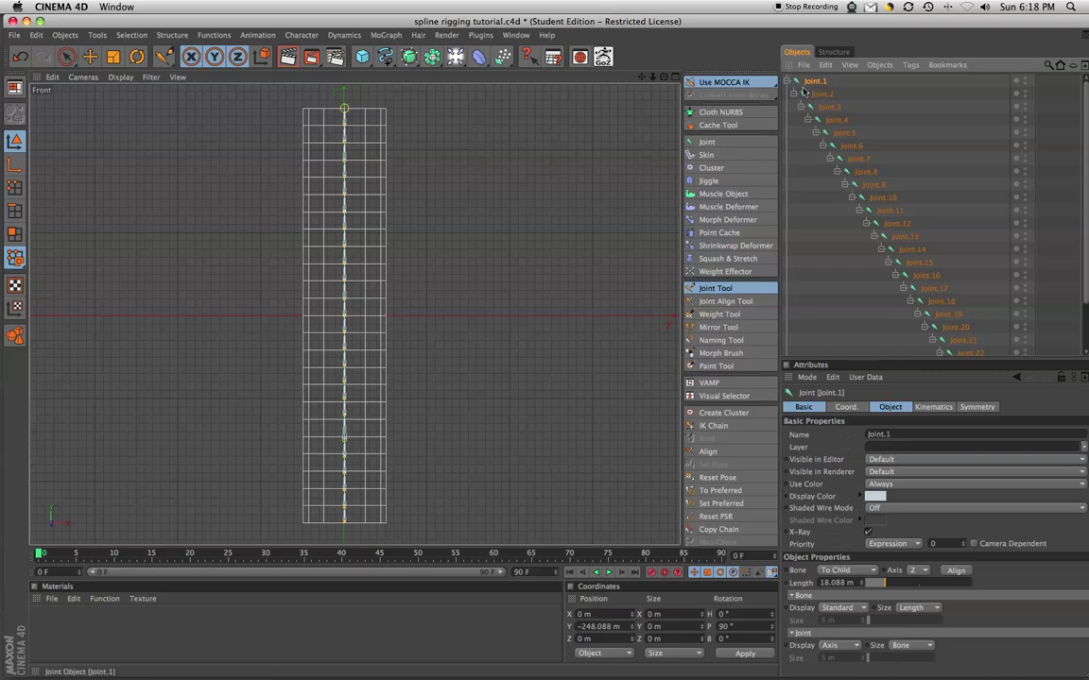
left_click(790, 82)
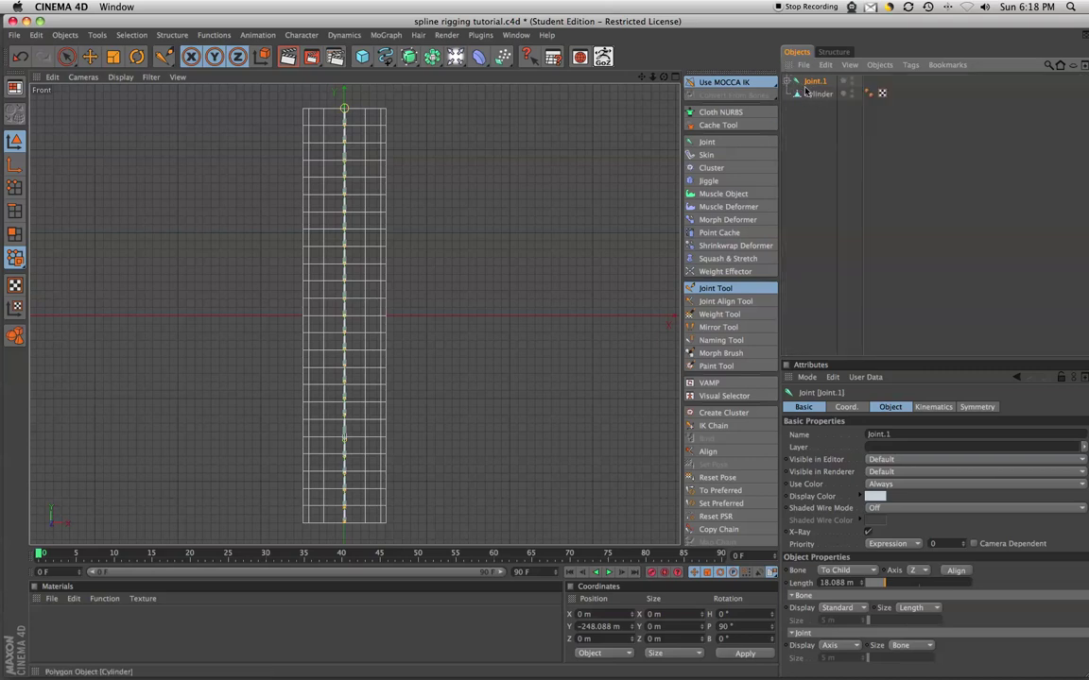
left_click(789, 82, "ctrl")
left_click(789, 82)
left_click(807, 126)
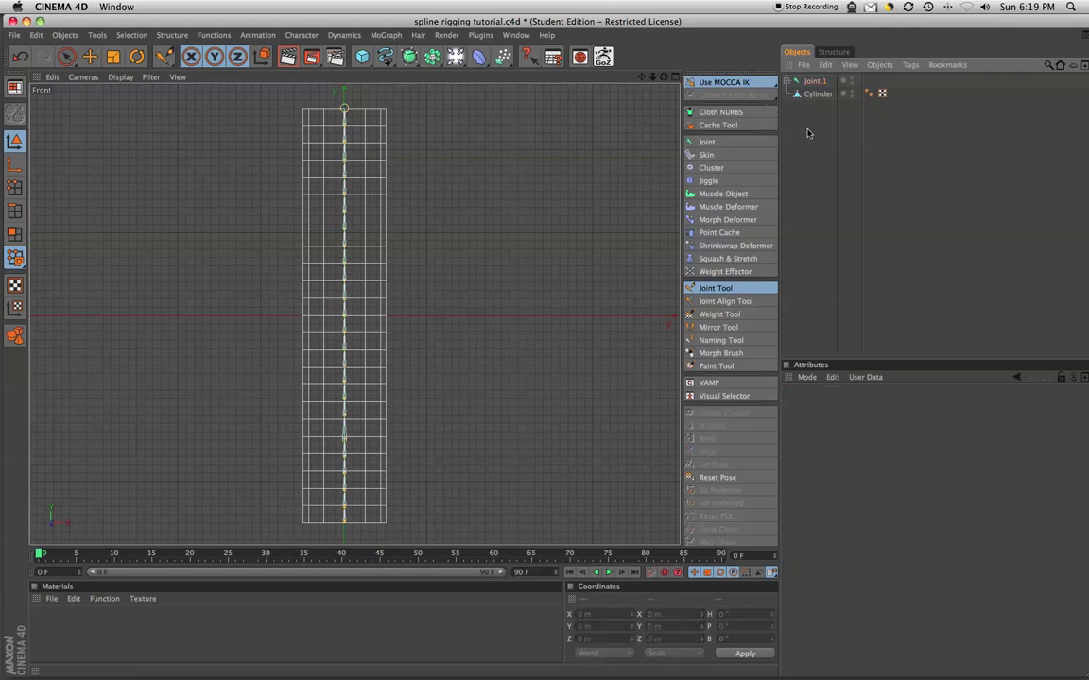
Step: Choose the Linear spline type and turn off Joint.1's editor visibility
left_click(384, 57)
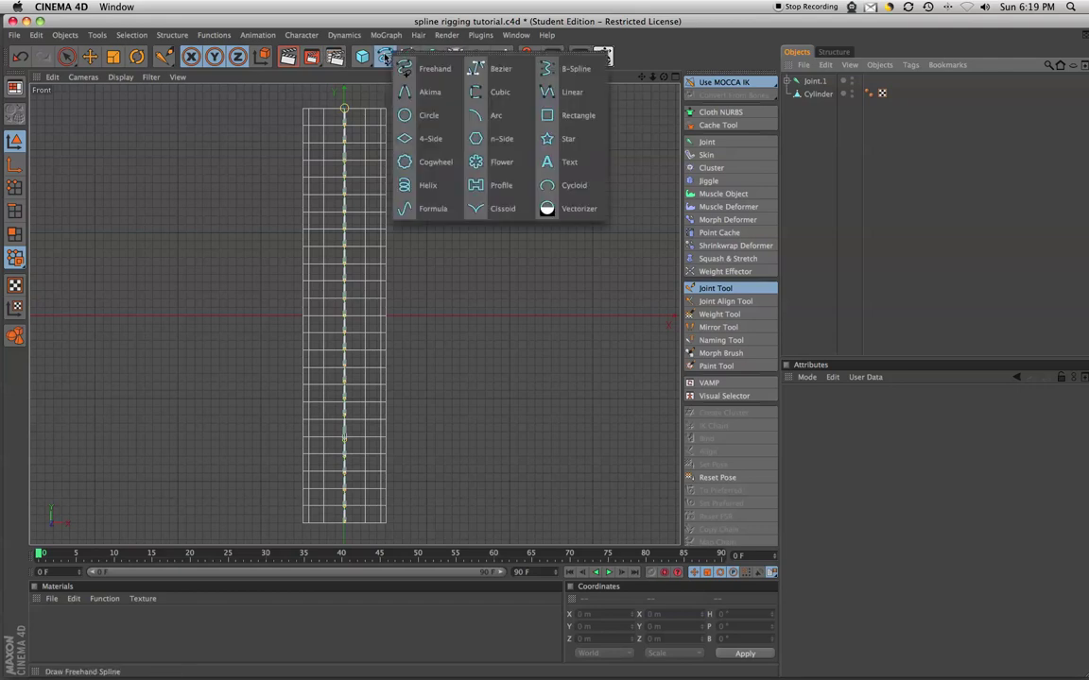
left_click(562, 92)
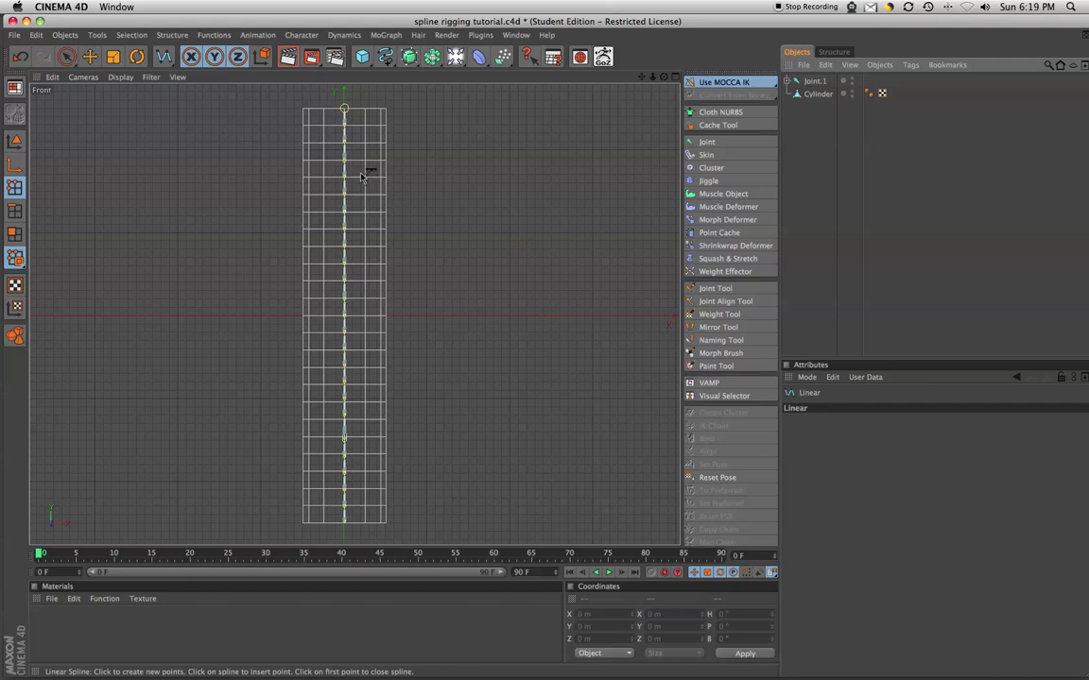
left_click(852, 81)
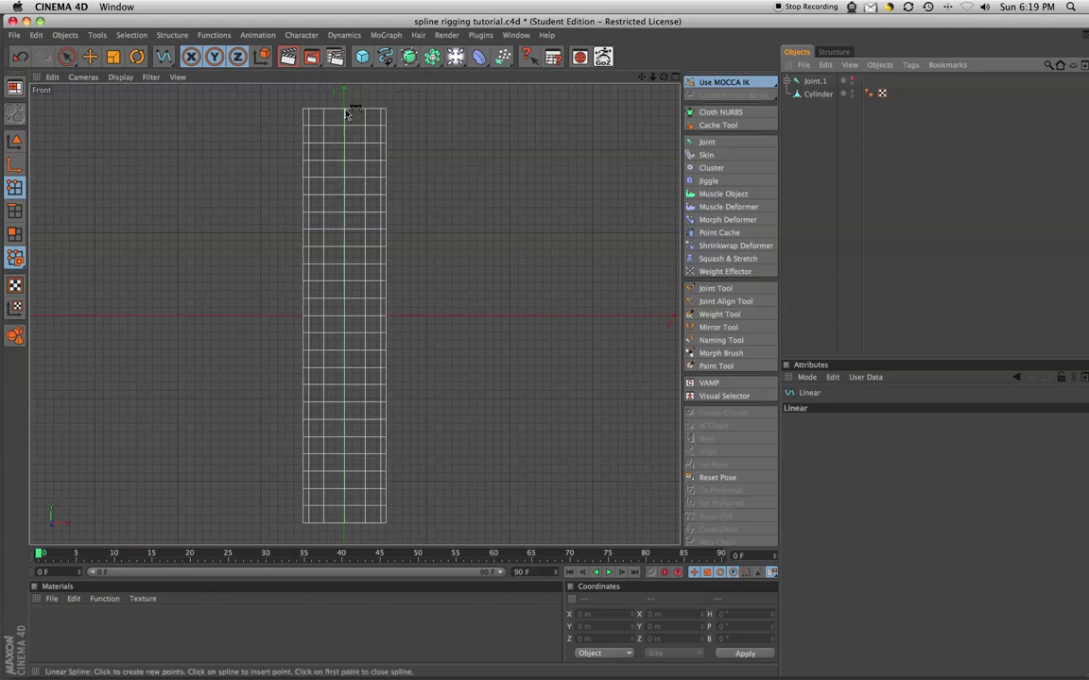
Step: Draw the linear spline from the cylinder's bottom up its centre
left_click(346, 527)
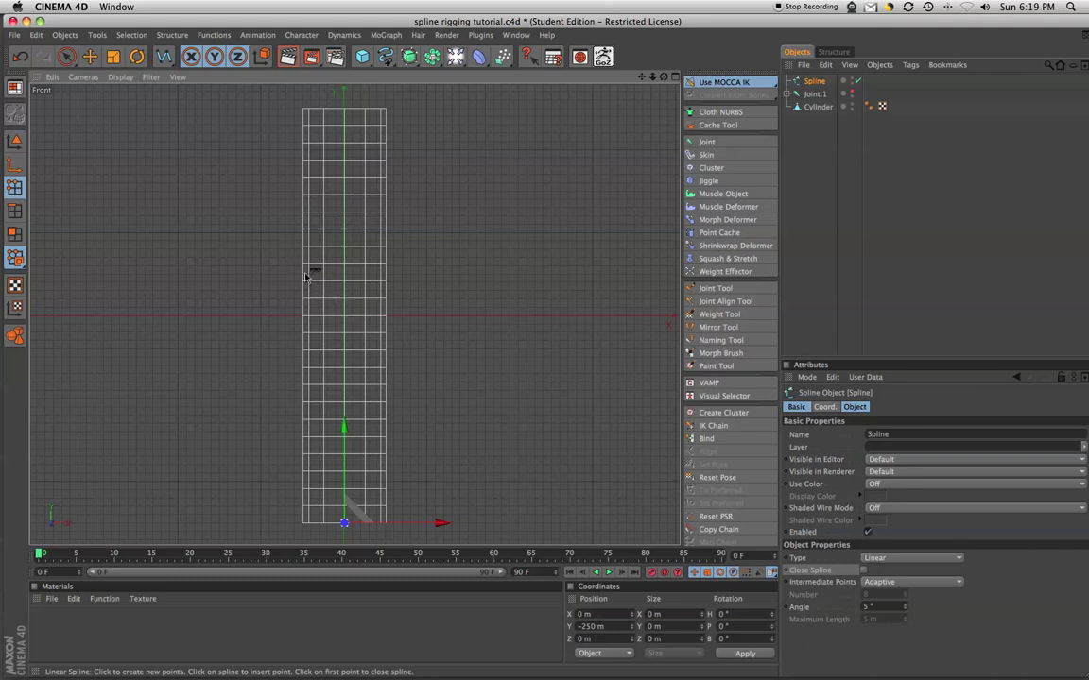
key("super+z")
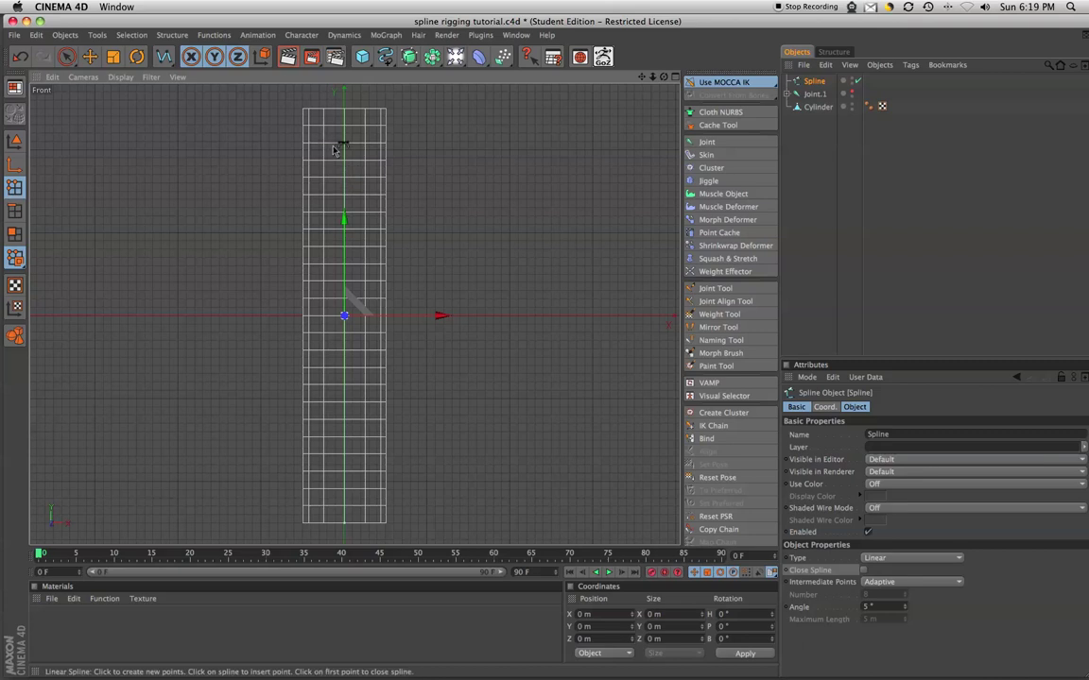
key("super+z")
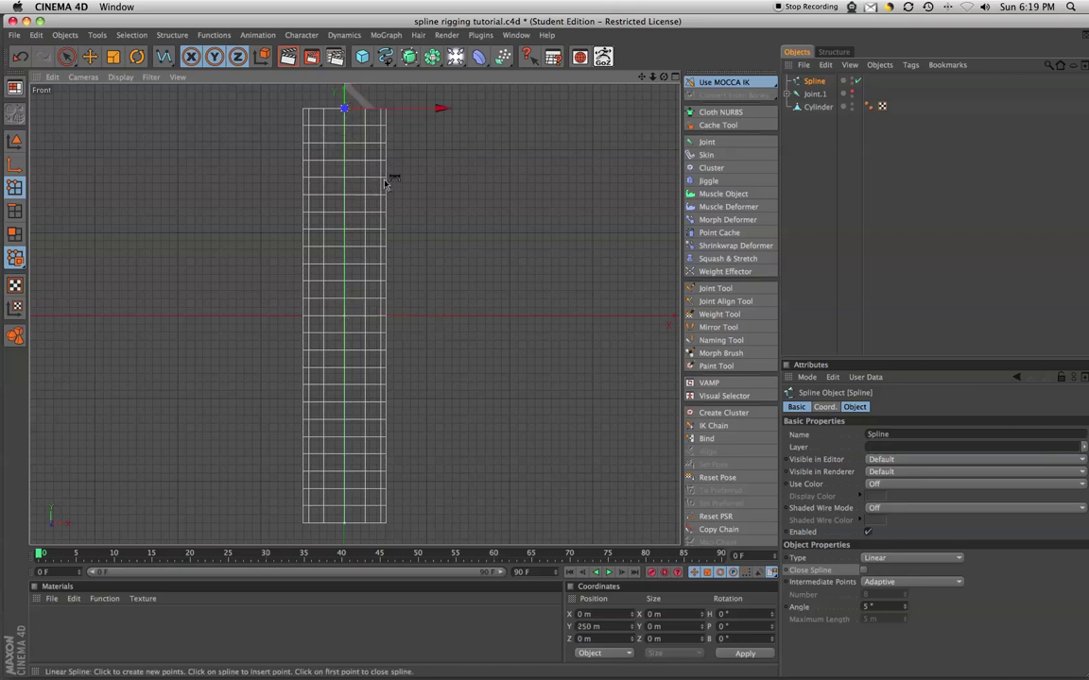
key("space")
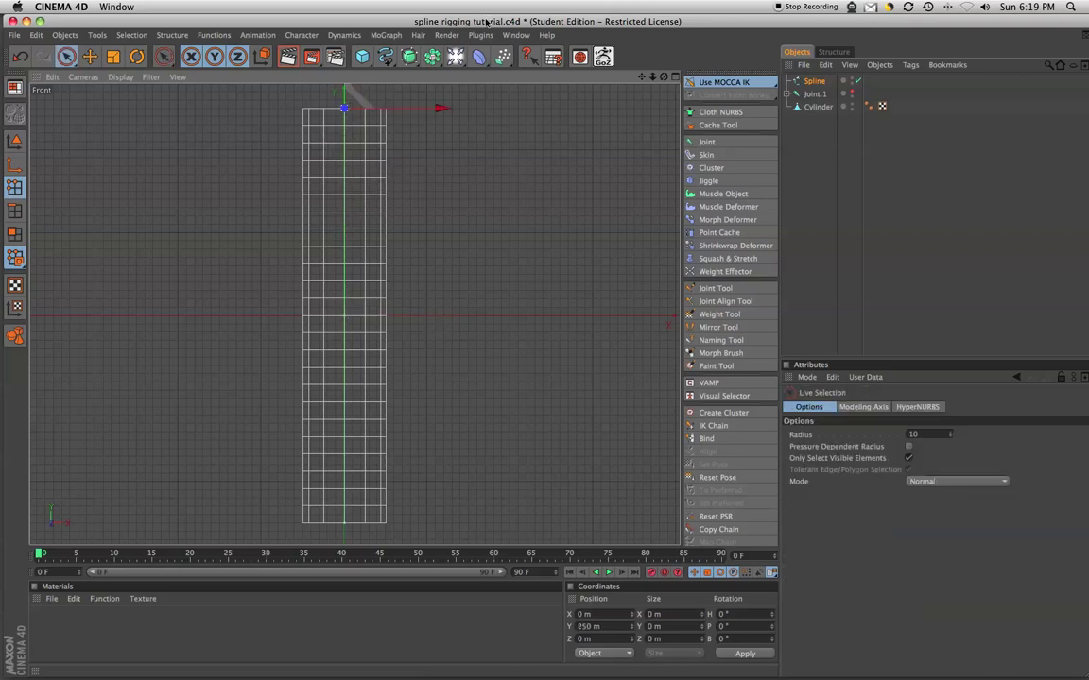
left_click(814, 81)
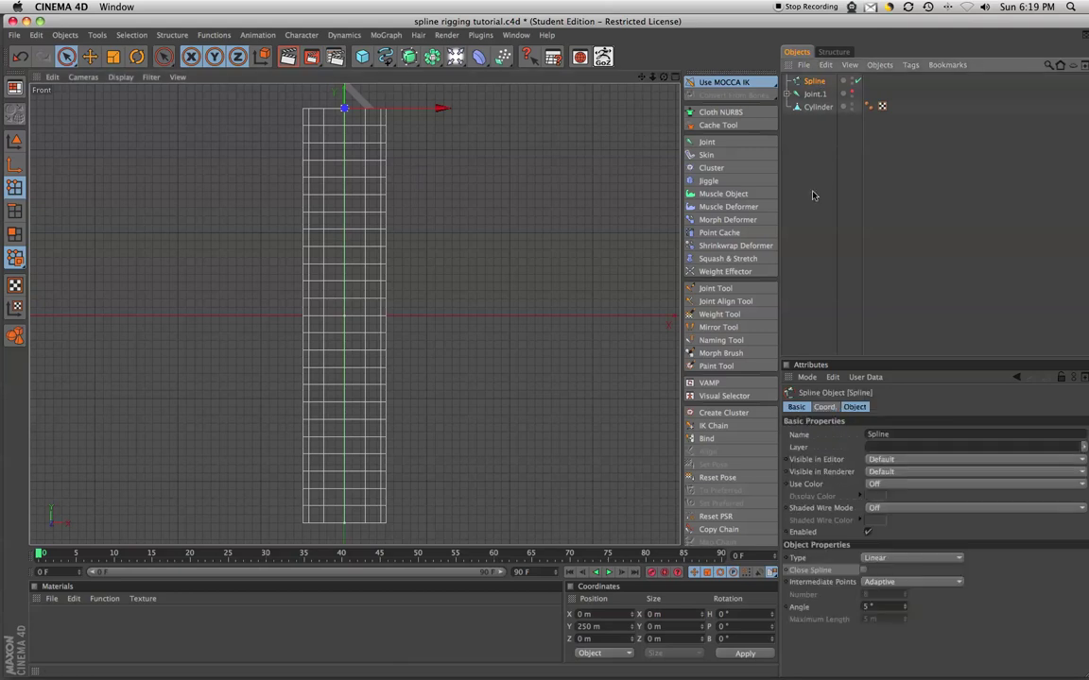
Step: Switch the Spline's type to B-Spline and add an IK-Spline tag to Joint.1
left_click(898, 558)
left_click(902, 602)
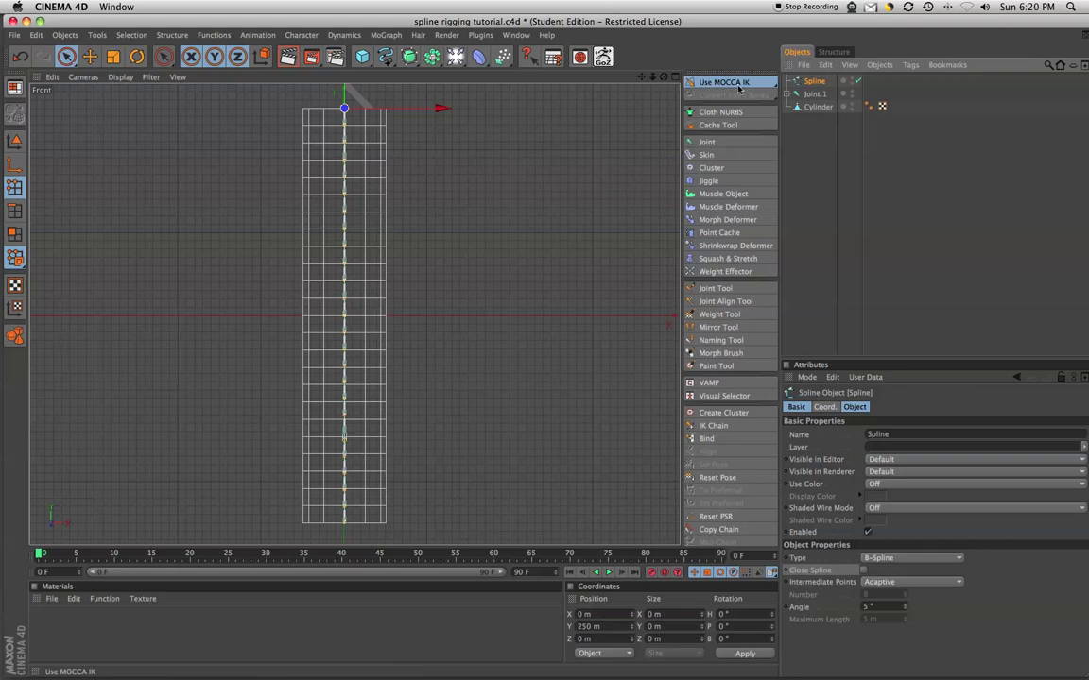
left_click(817, 95)
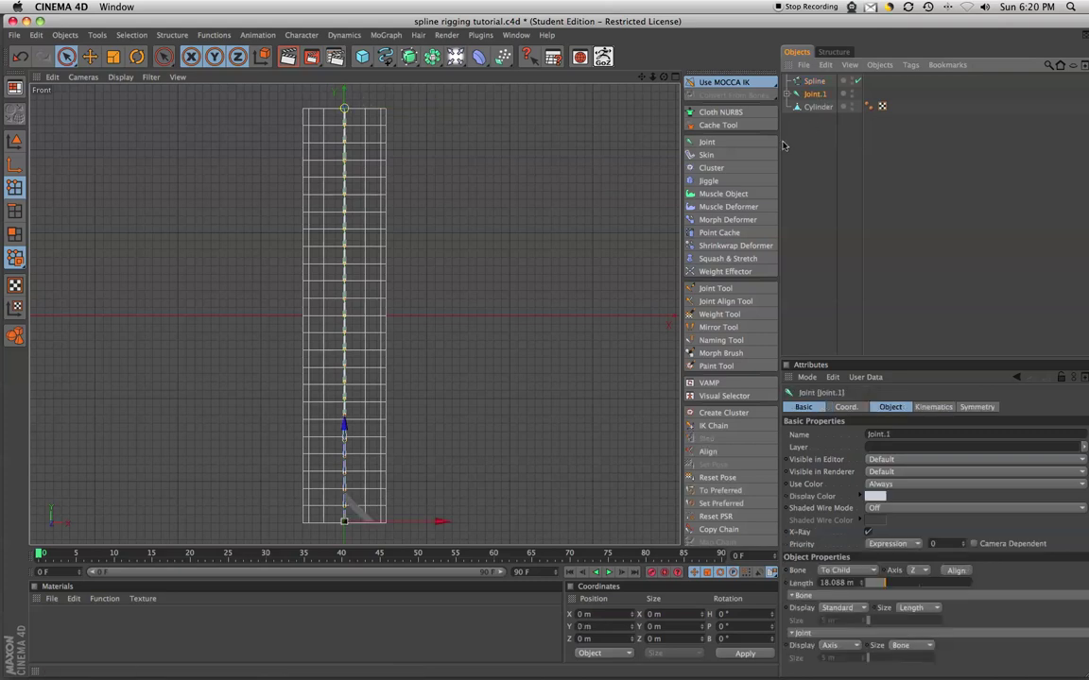
right_click(818, 95)
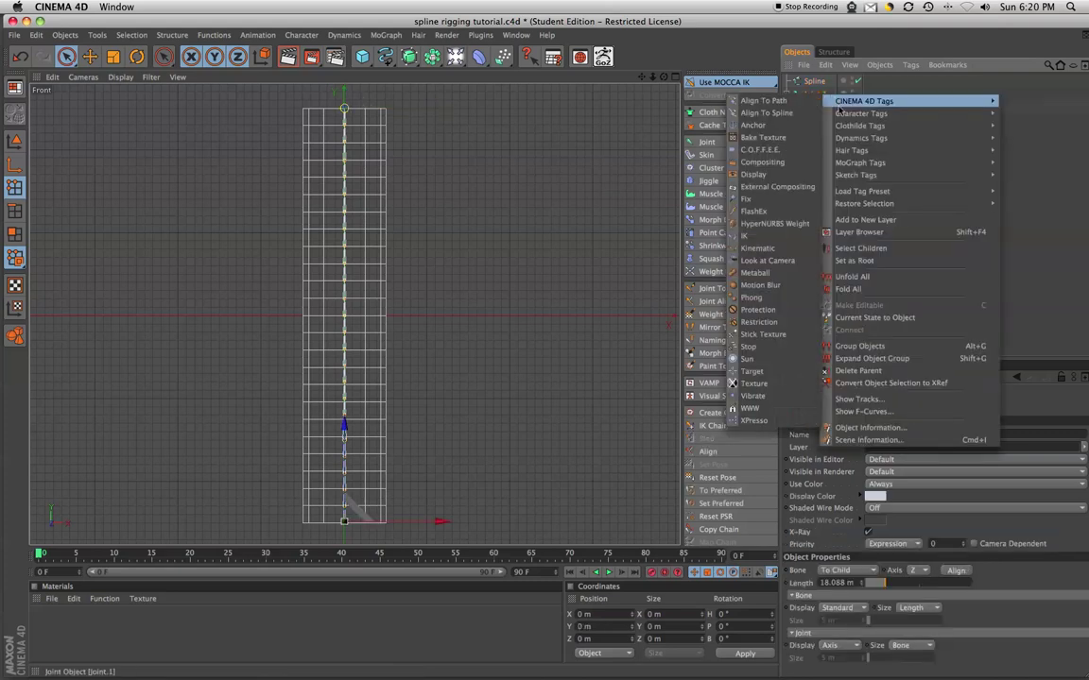
mouse_move(861, 114)
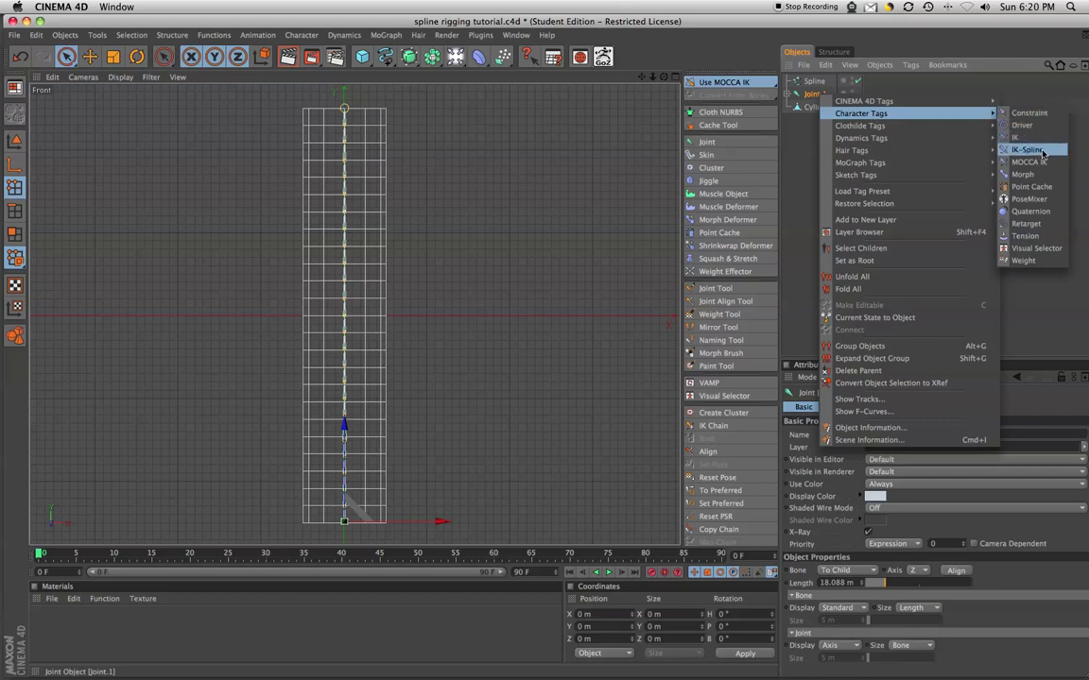
left_click(1027, 151)
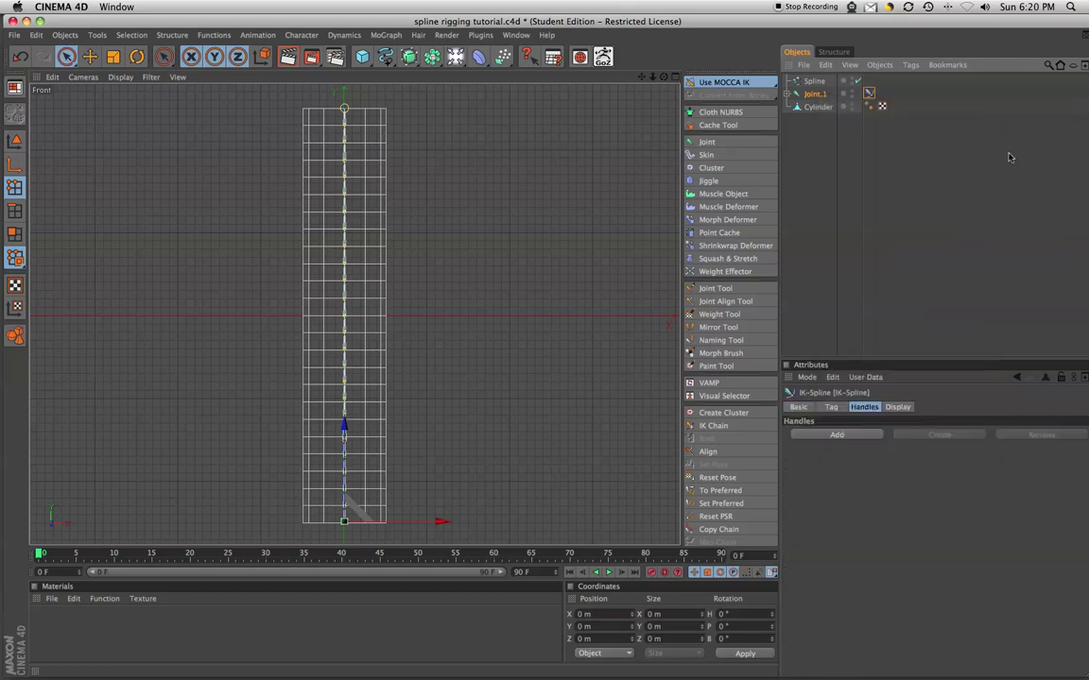
left_click(831, 406)
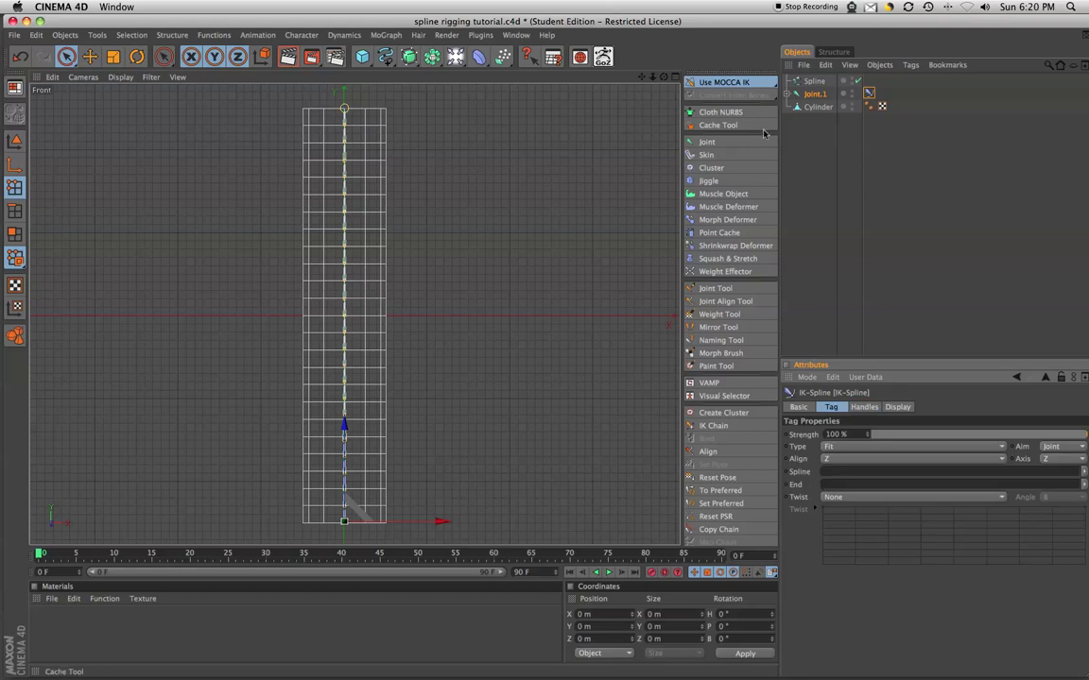
Step: Link Spline into the IK-Spline tag and set its alignment axis to Y
left_click_drag(812, 81, 858, 471)
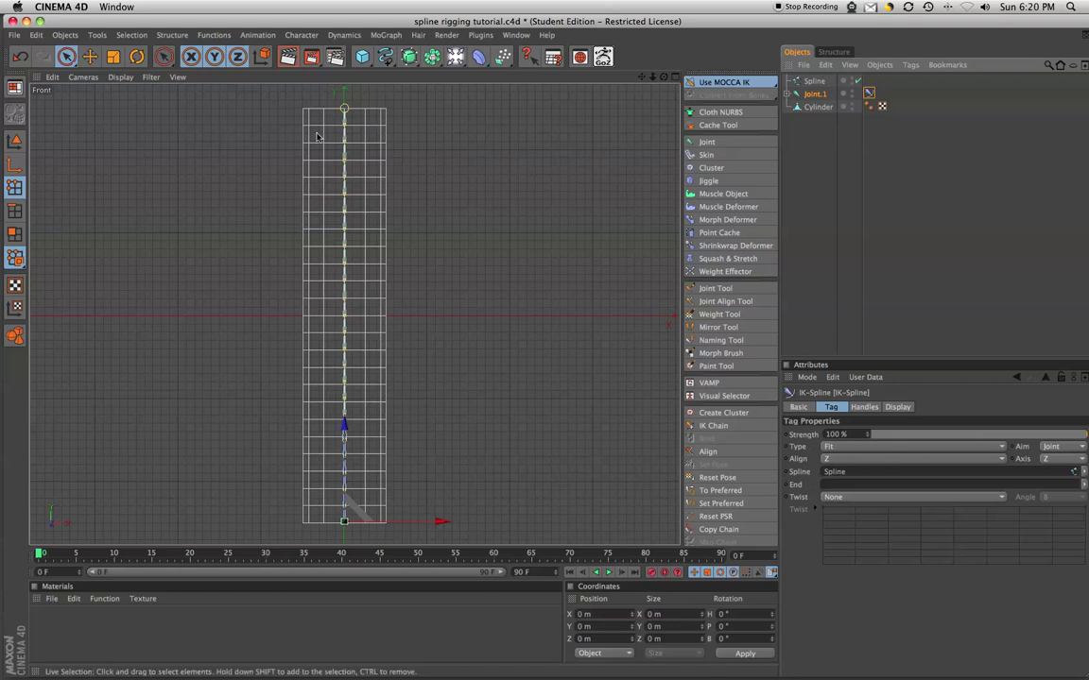
left_click(864, 465)
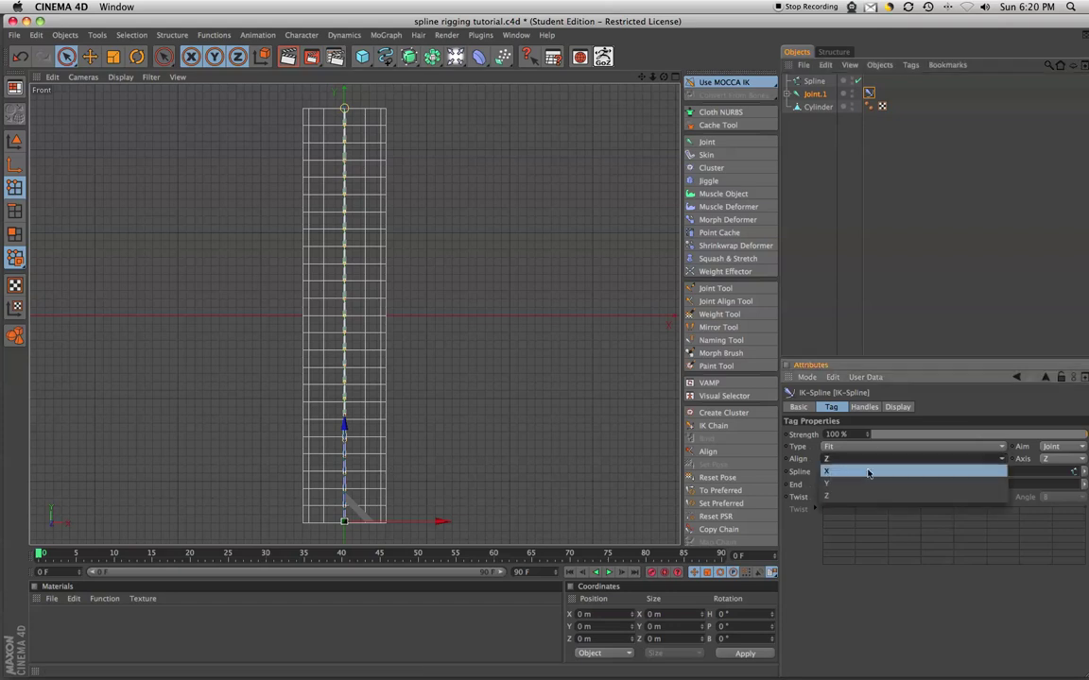
left_click(866, 475)
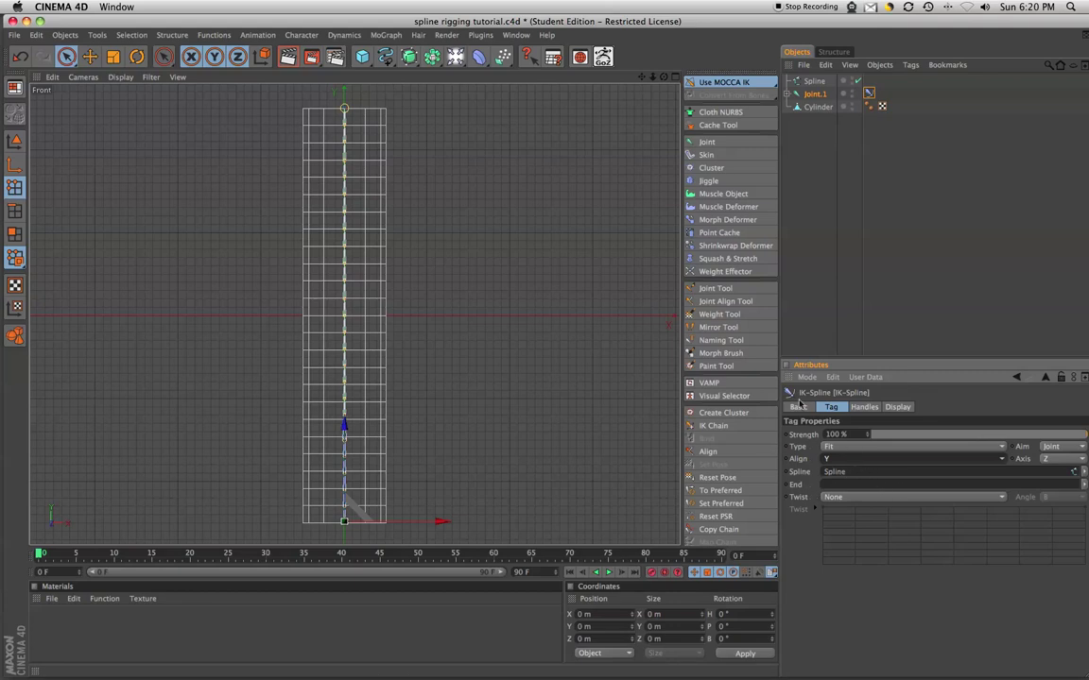
Step: Set Joint.25 as the IK-Spline tag's End joint and collapse the hierarchy
left_click(787, 93)
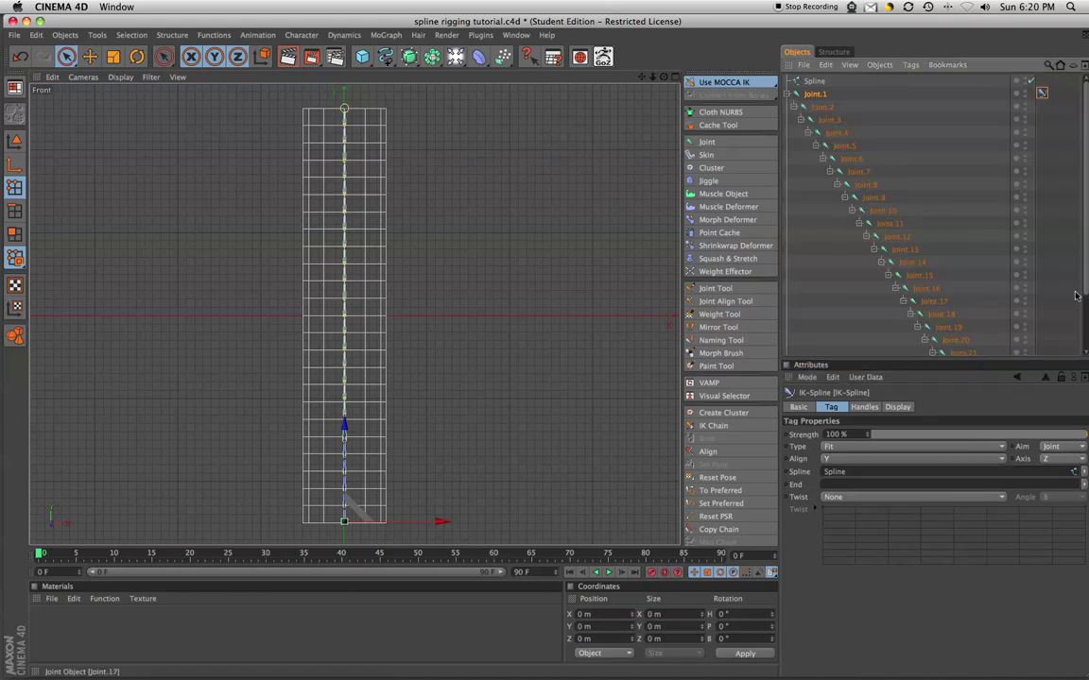
scroll(972, 279, "down", 3)
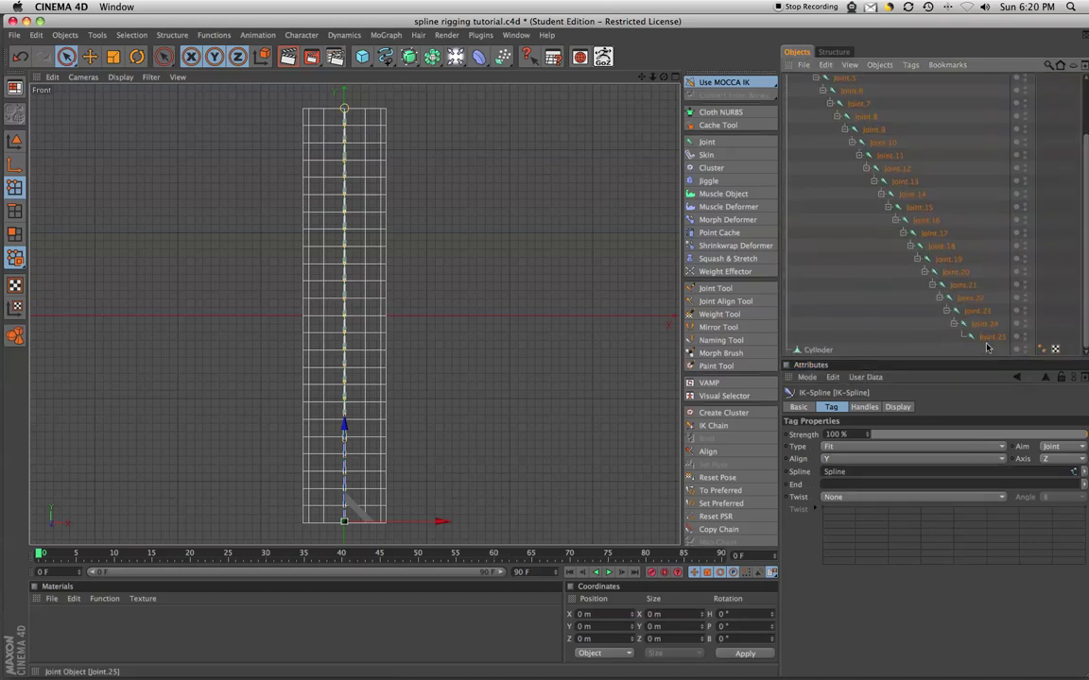
left_click_drag(988, 342, 893, 489)
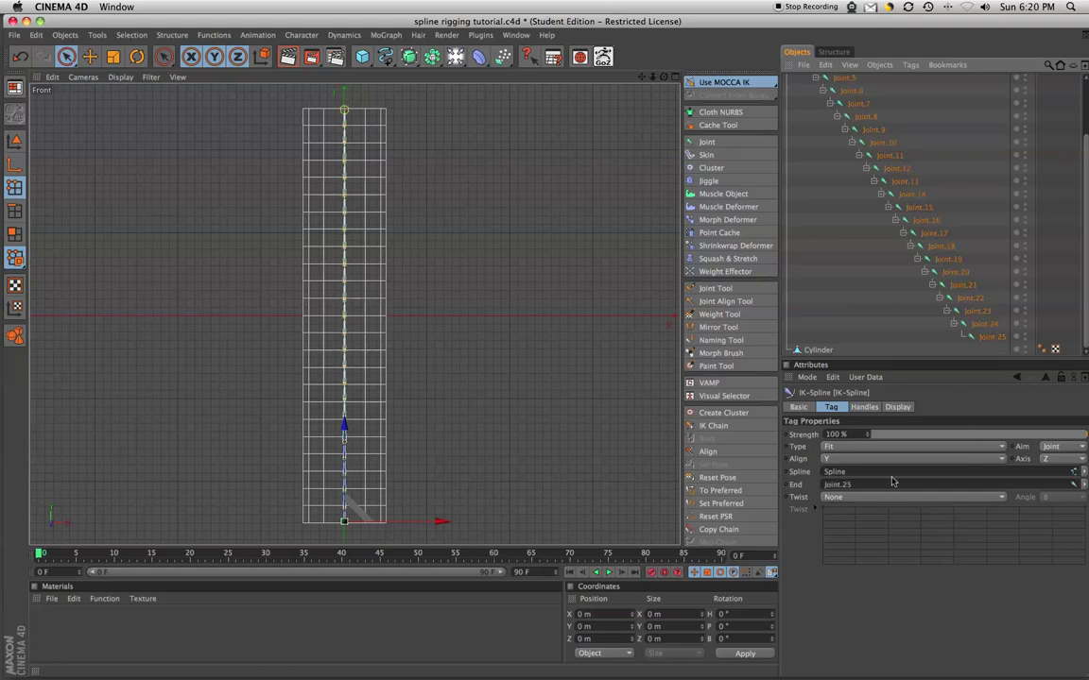
scroll(1086, 158, "up", 1)
scroll(1086, 157, "up", 3)
left_click(791, 95)
left_click(853, 158)
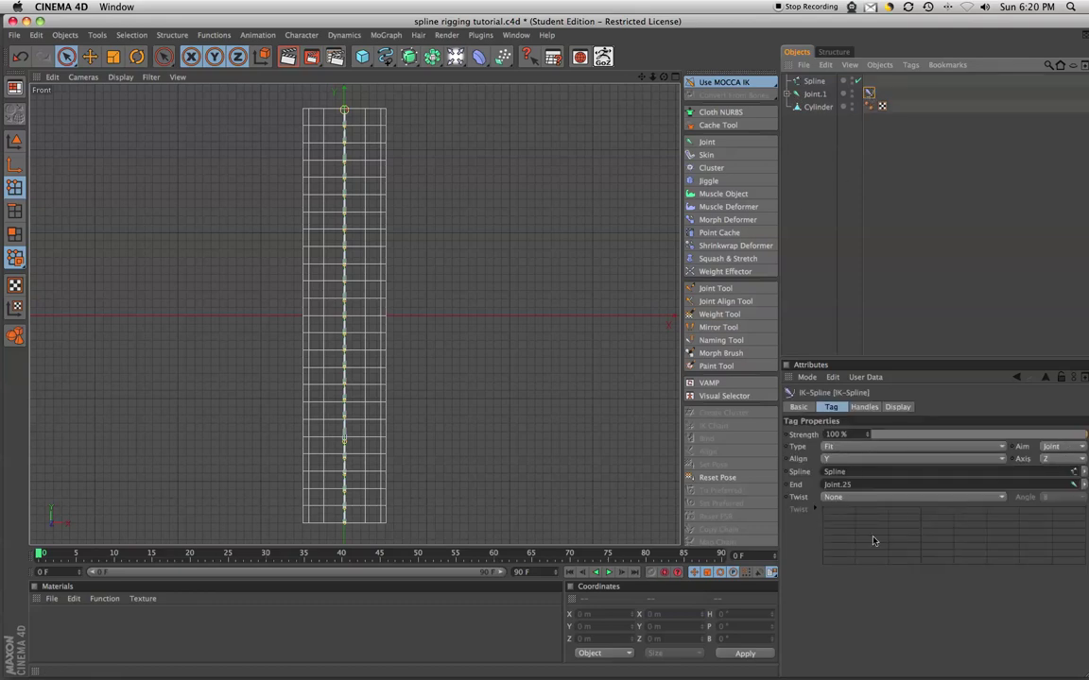
Step: Change the IK-Spline tag's Twist mode to Object, with Angle left on B
left_click(891, 501)
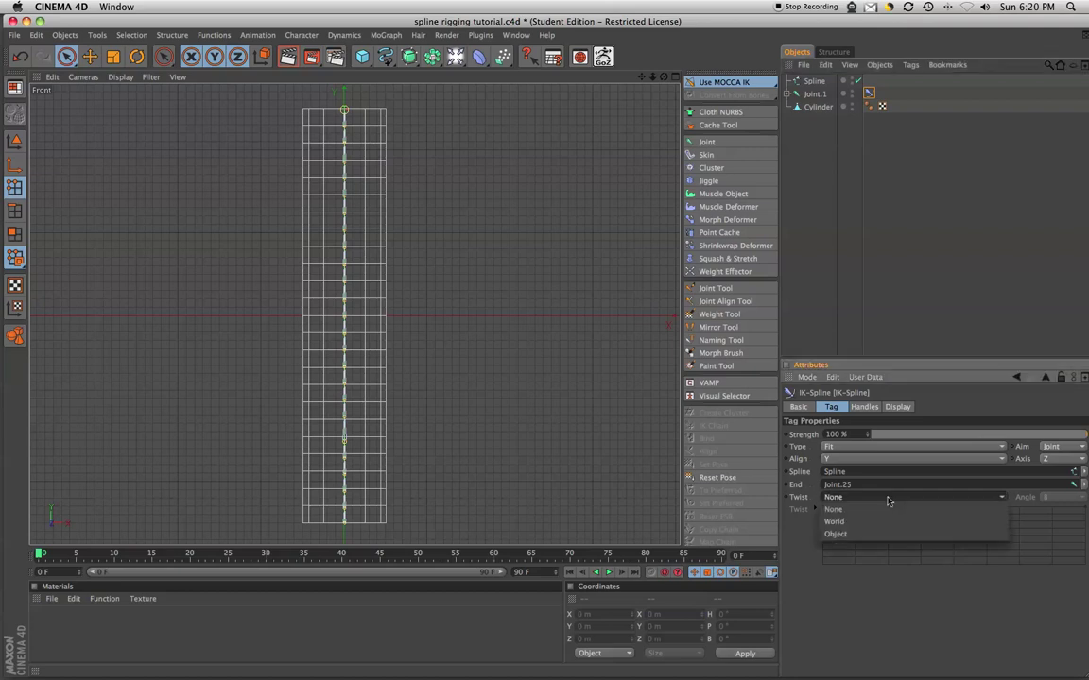
left_click(886, 535)
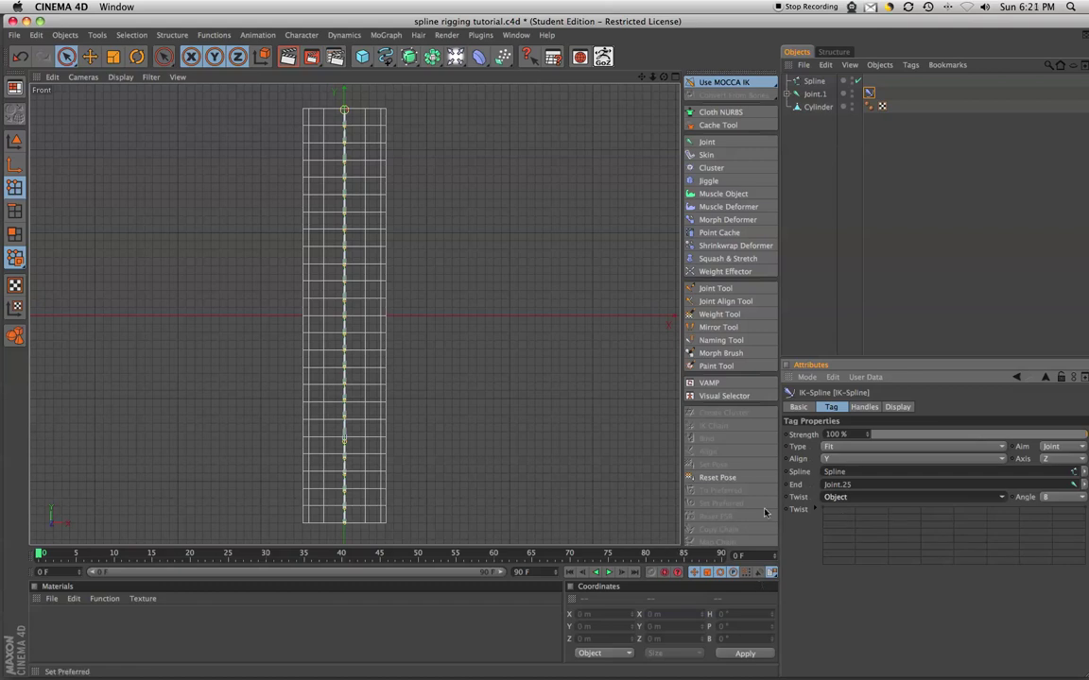
left_click(1051, 497)
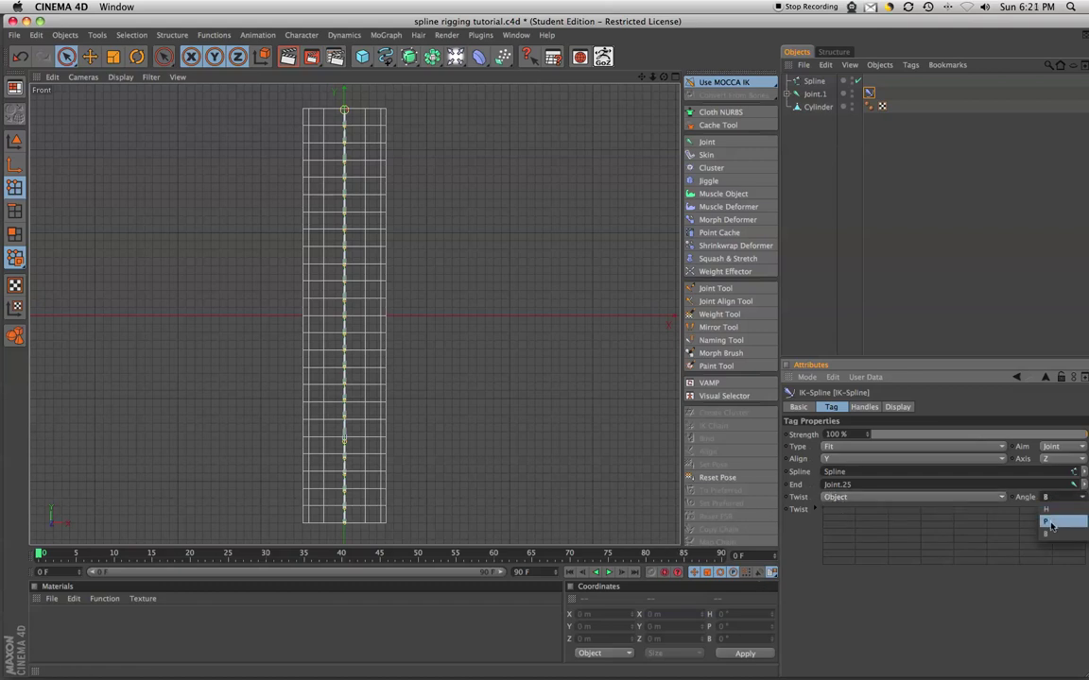
left_click(996, 551)
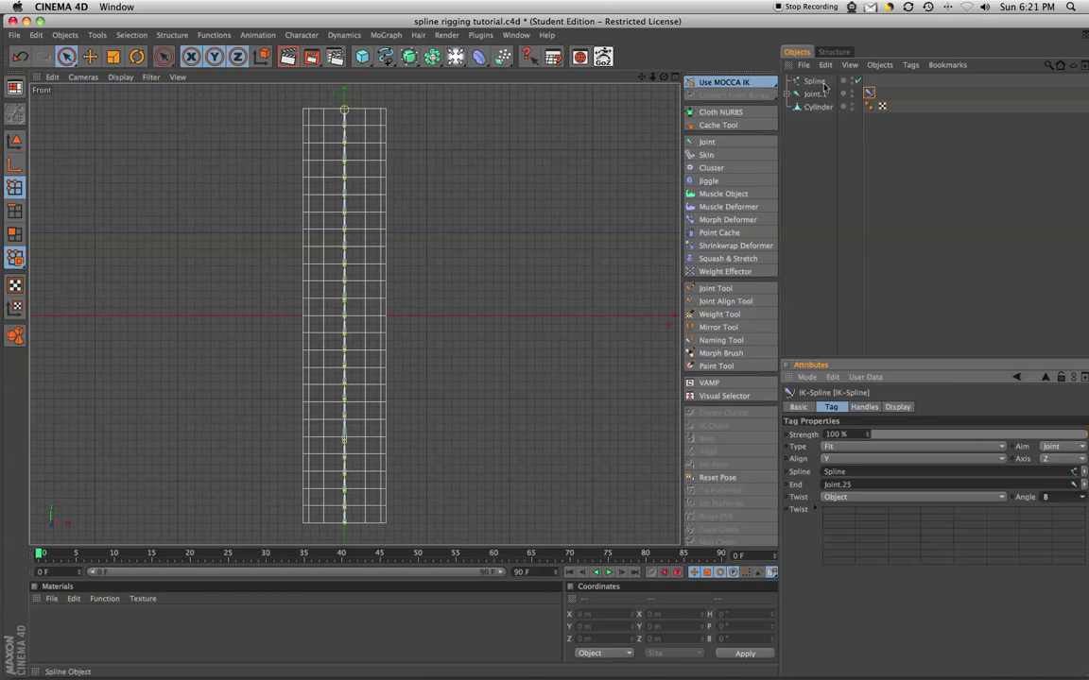
Step: Add a first IK-Spline handle driven by a new null named Handle 01
left_click(865, 407)
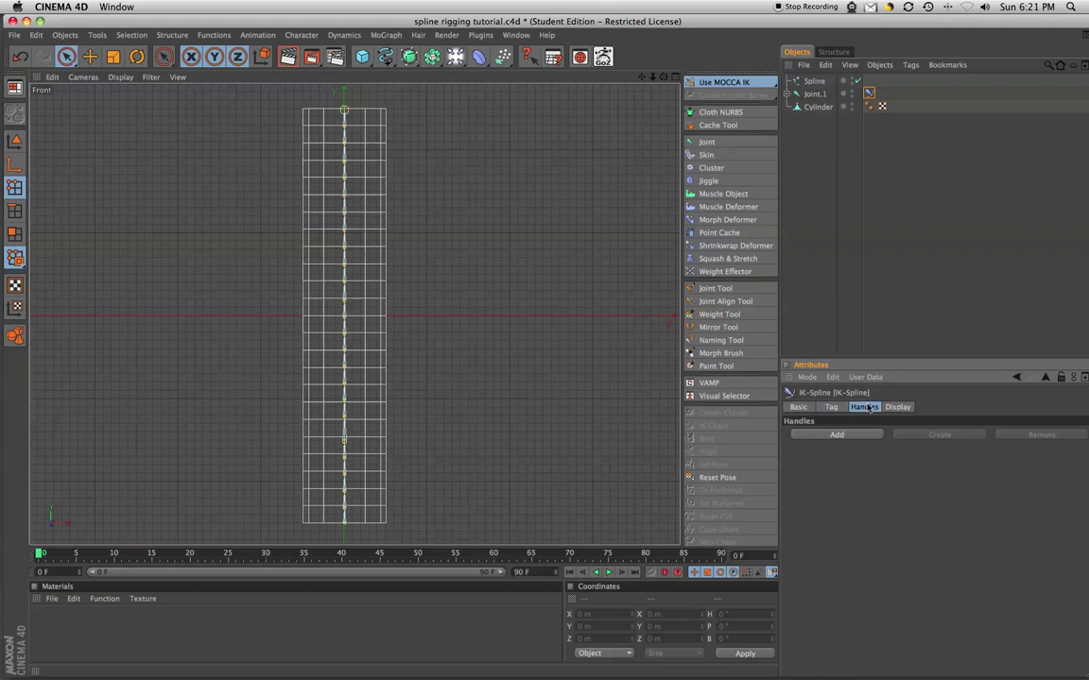
left_click(837, 436)
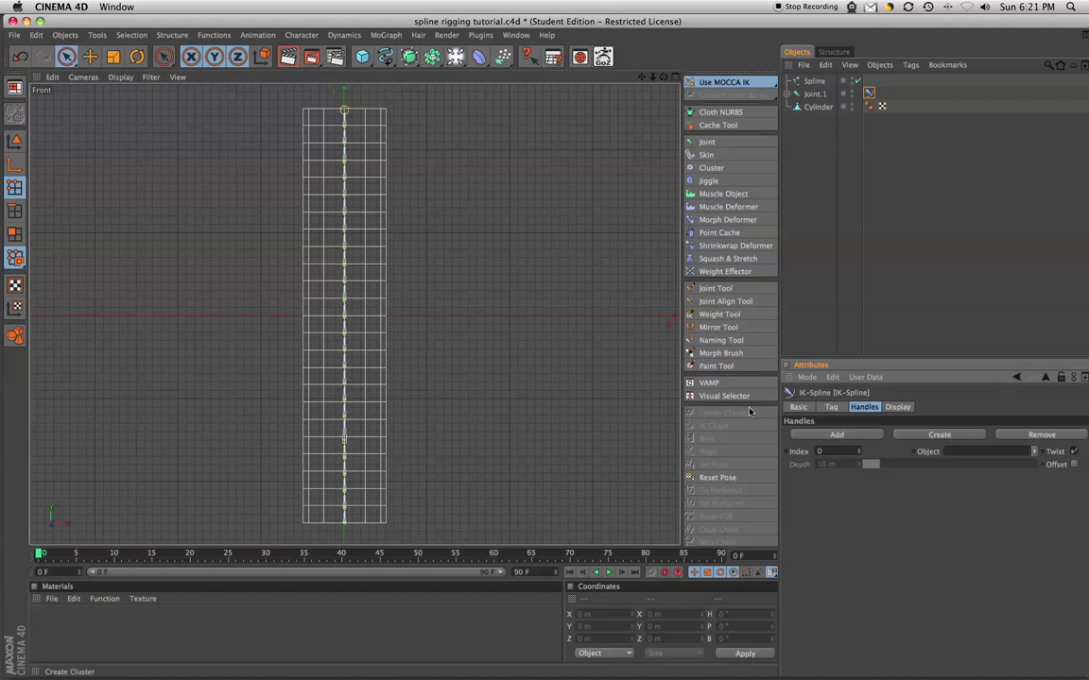
left_click(940, 436)
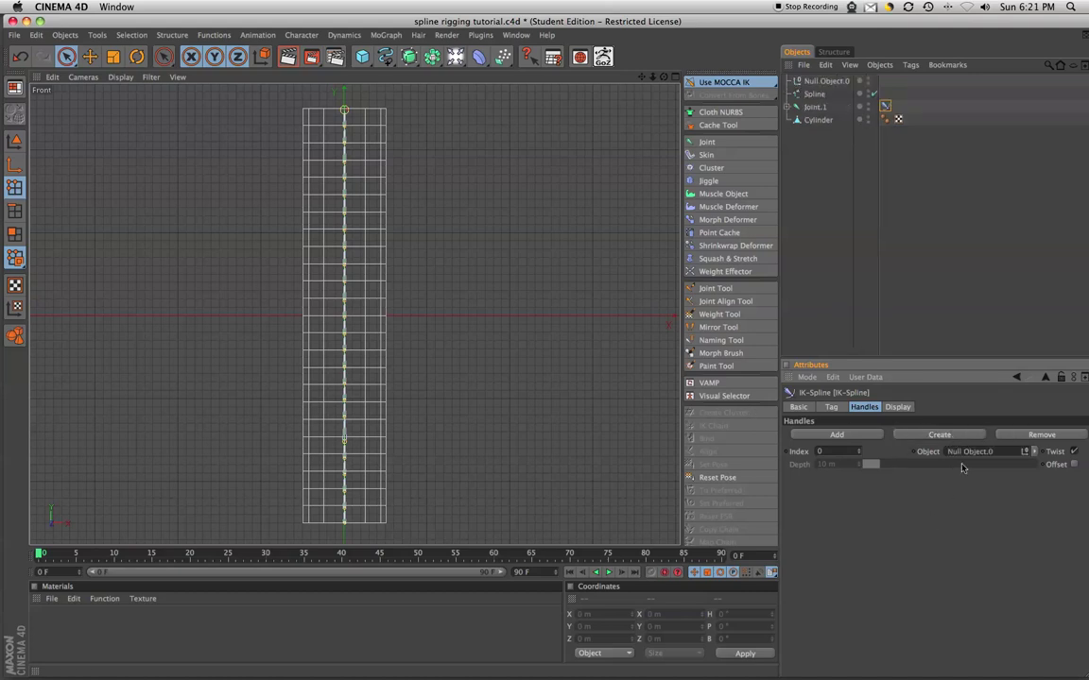
left_click(825, 82)
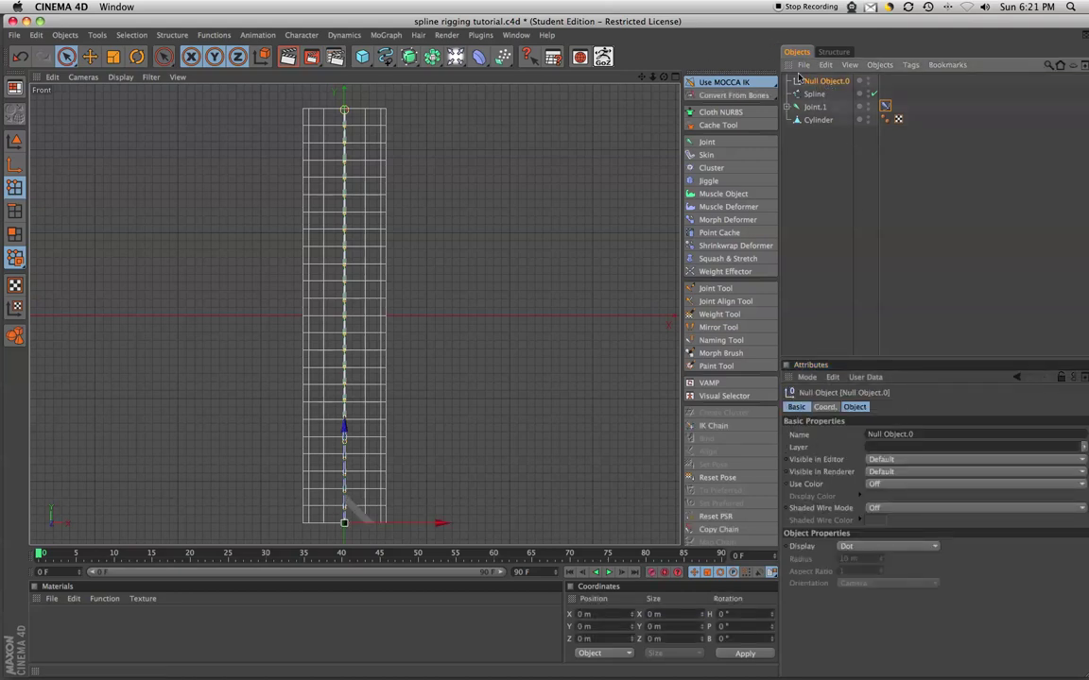
double_click(821, 83)
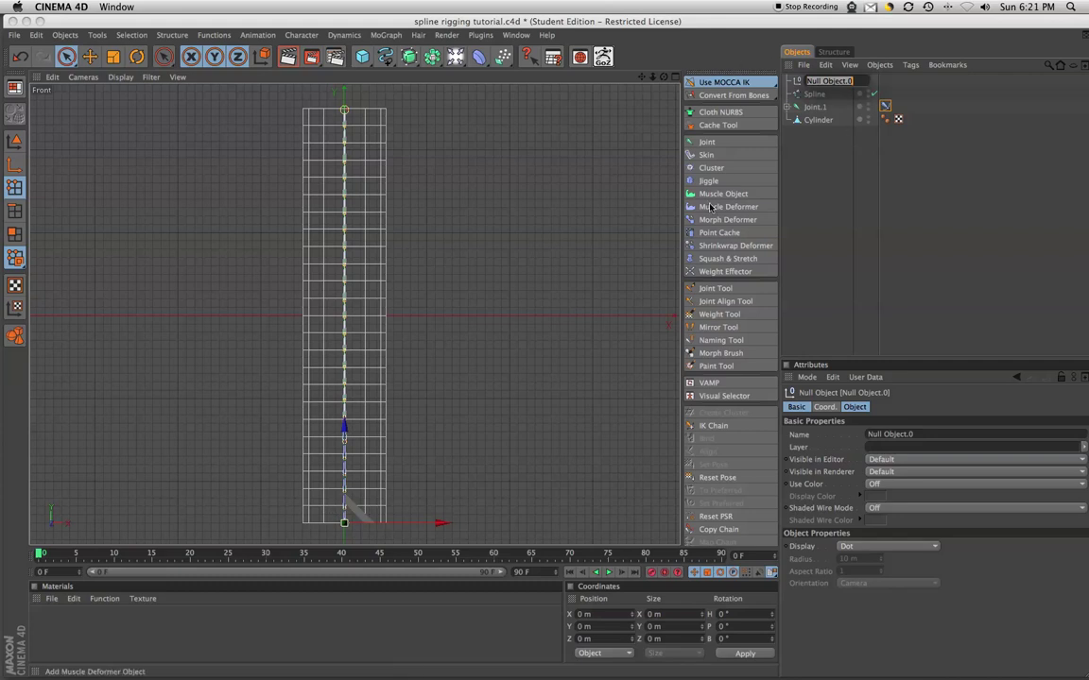
type("Handle 01")
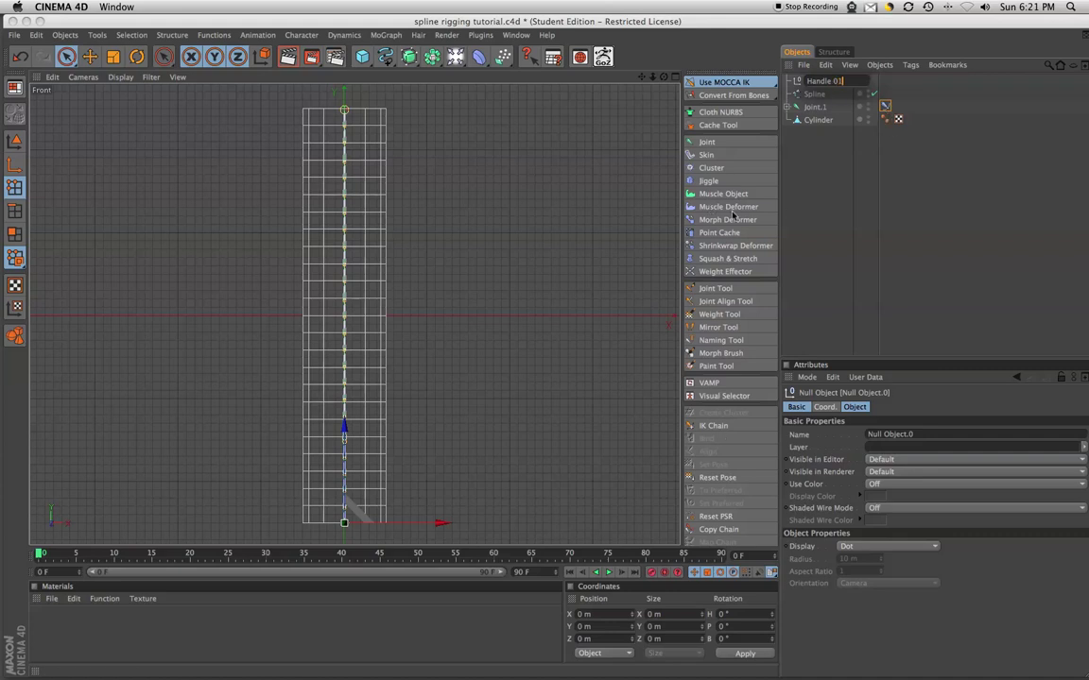
key("Return")
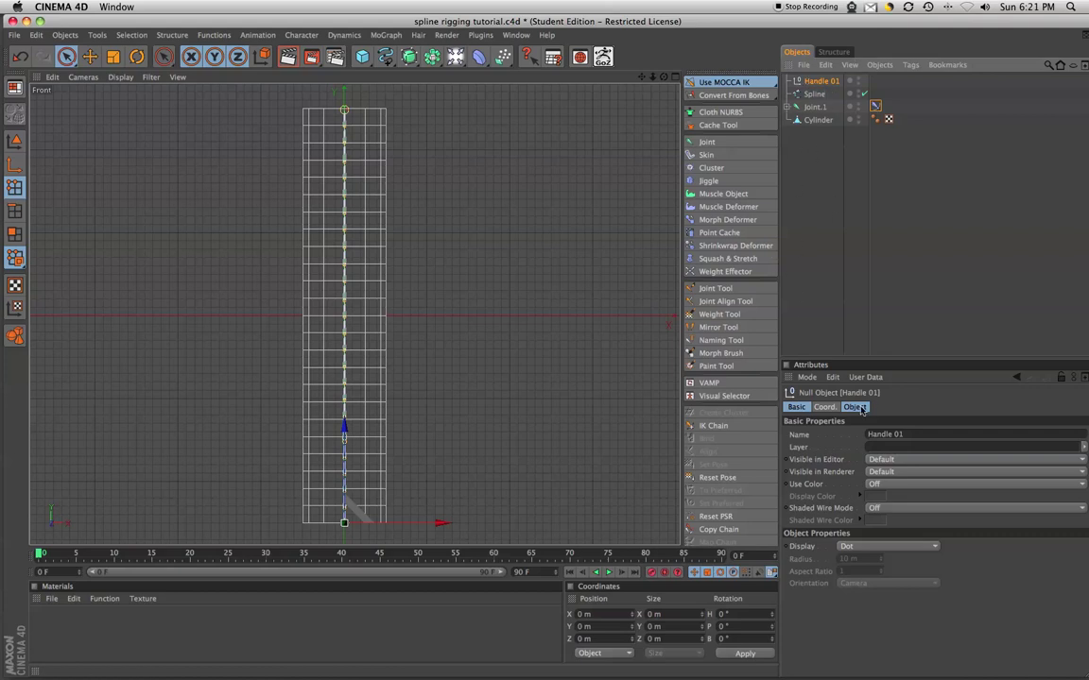
left_click(875, 106)
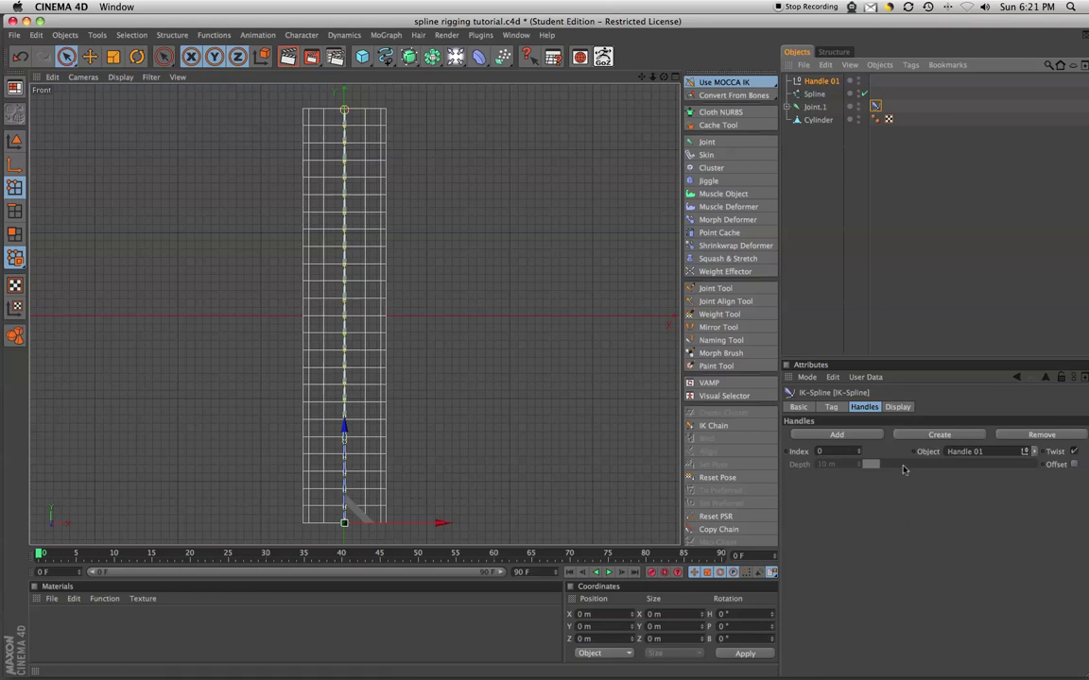
Step: Add a second handle with a new null named Handle 02
left_click(871, 436)
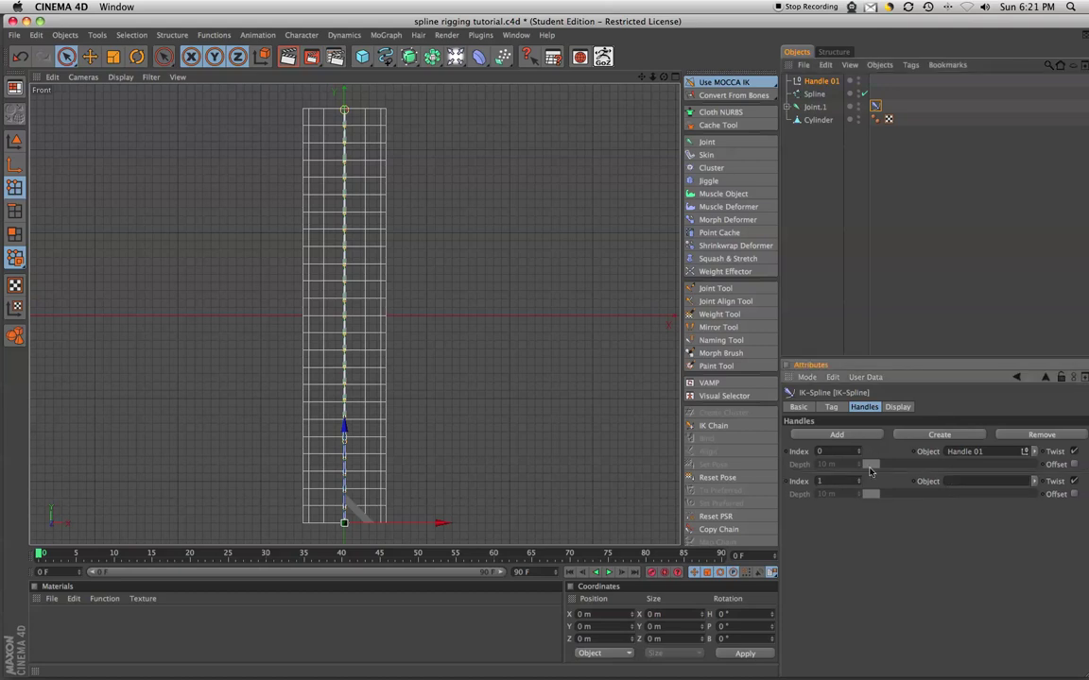
left_click(951, 441)
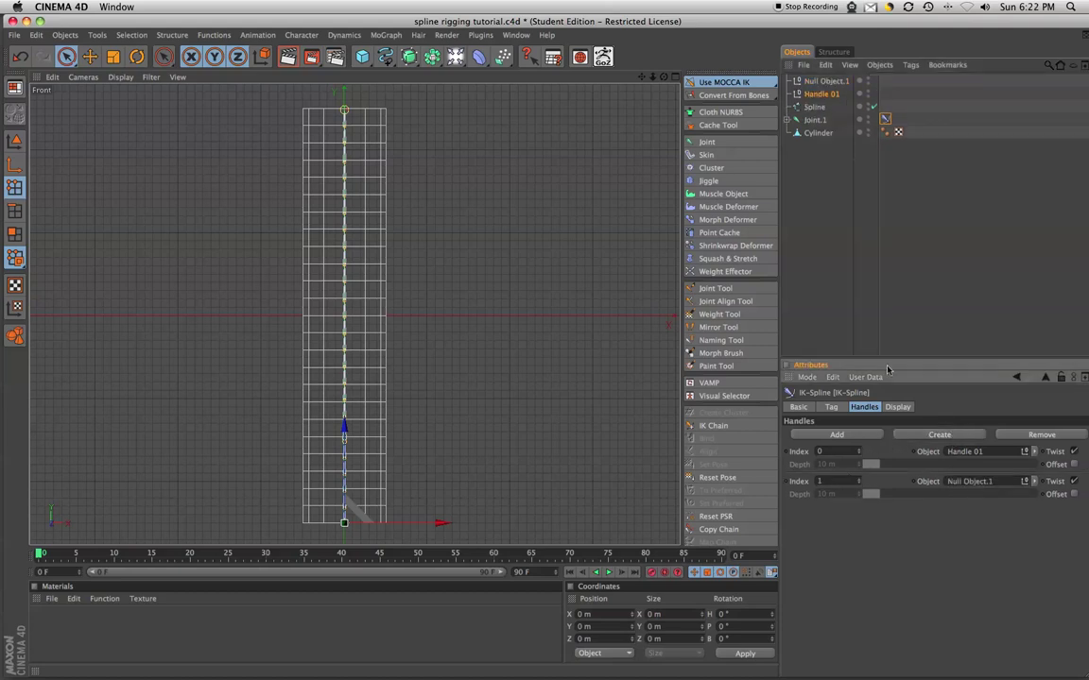
double_click(828, 81)
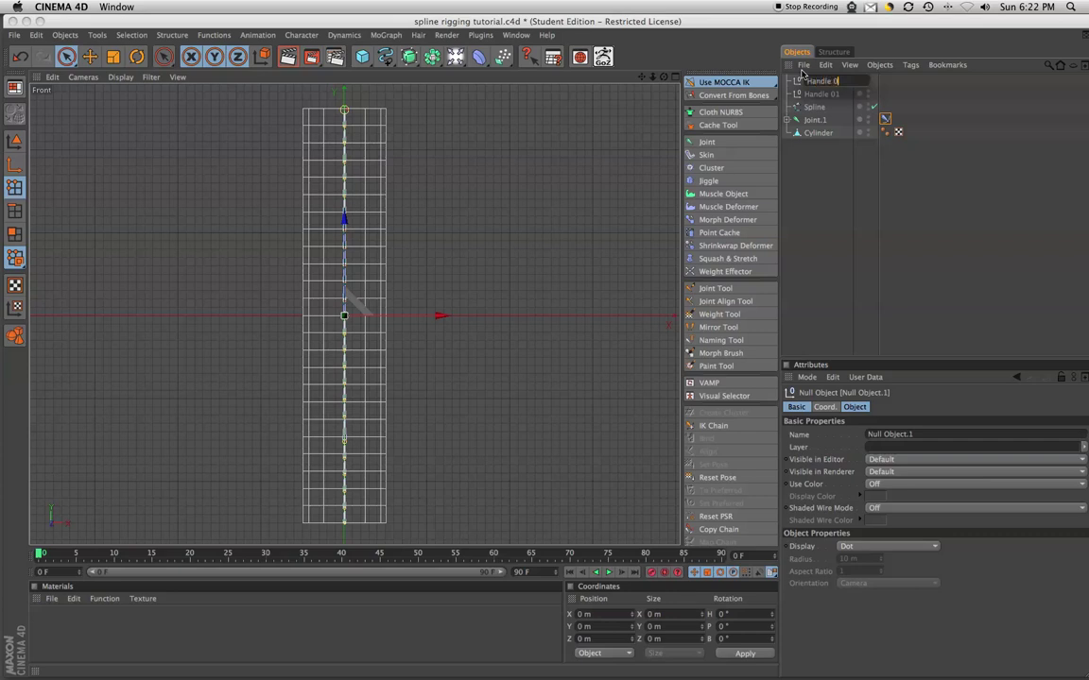
key("Return")
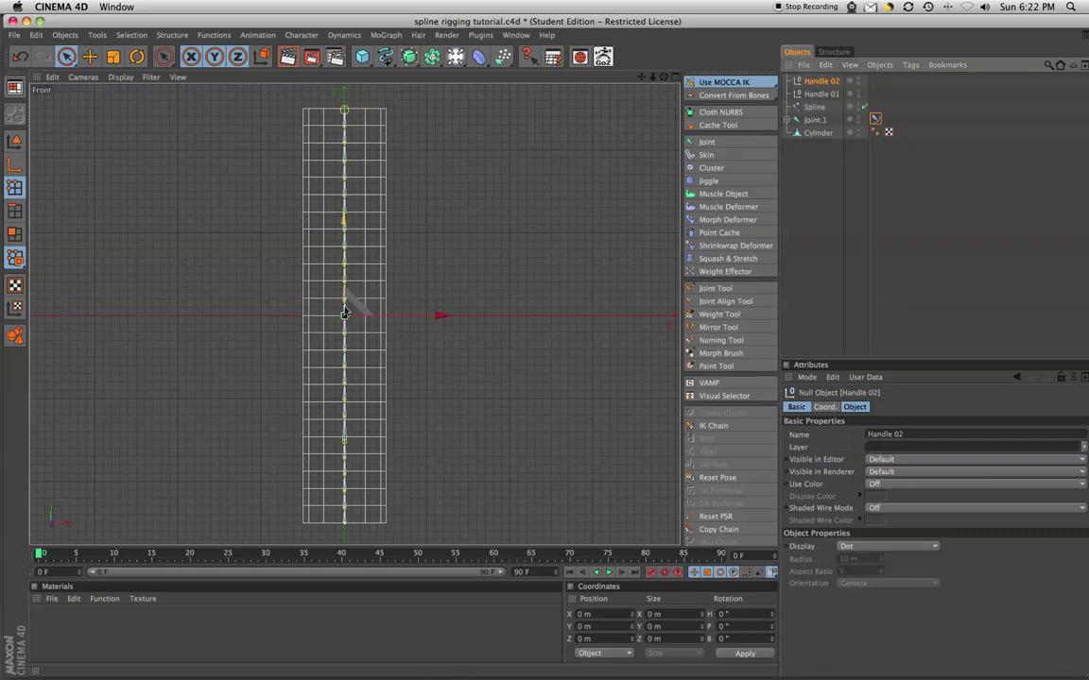
left_click(875, 119)
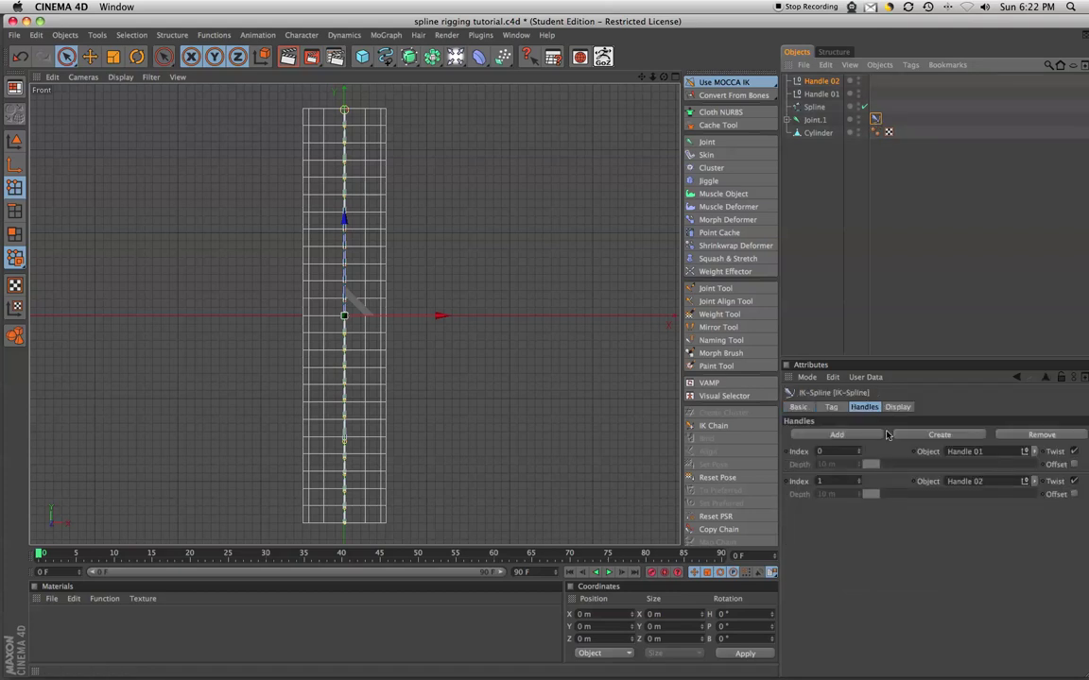
Step: Add a third handle with a new null named Handle 03
left_click(927, 436)
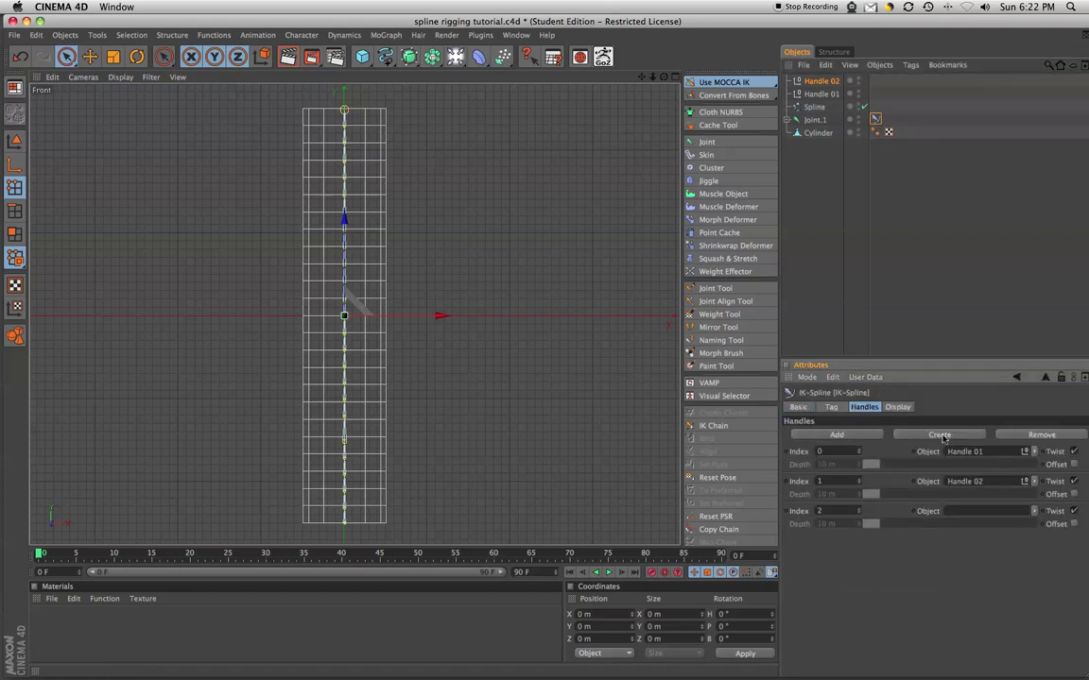
left_click(942, 437)
left_click(787, 82)
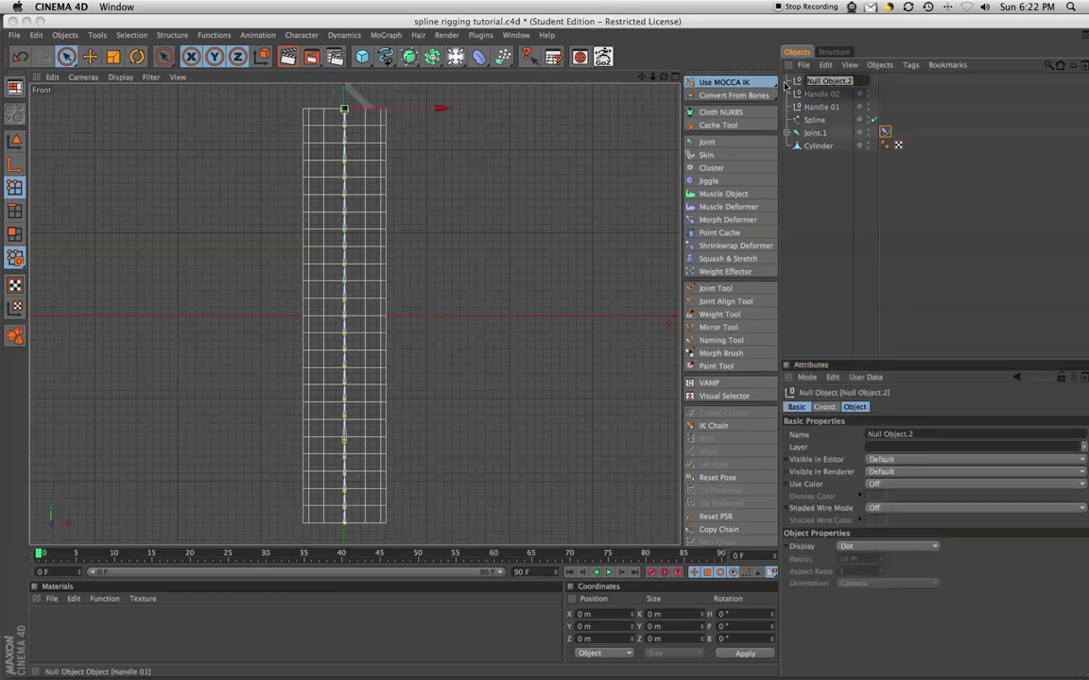
type("Handle 03")
key("Return")
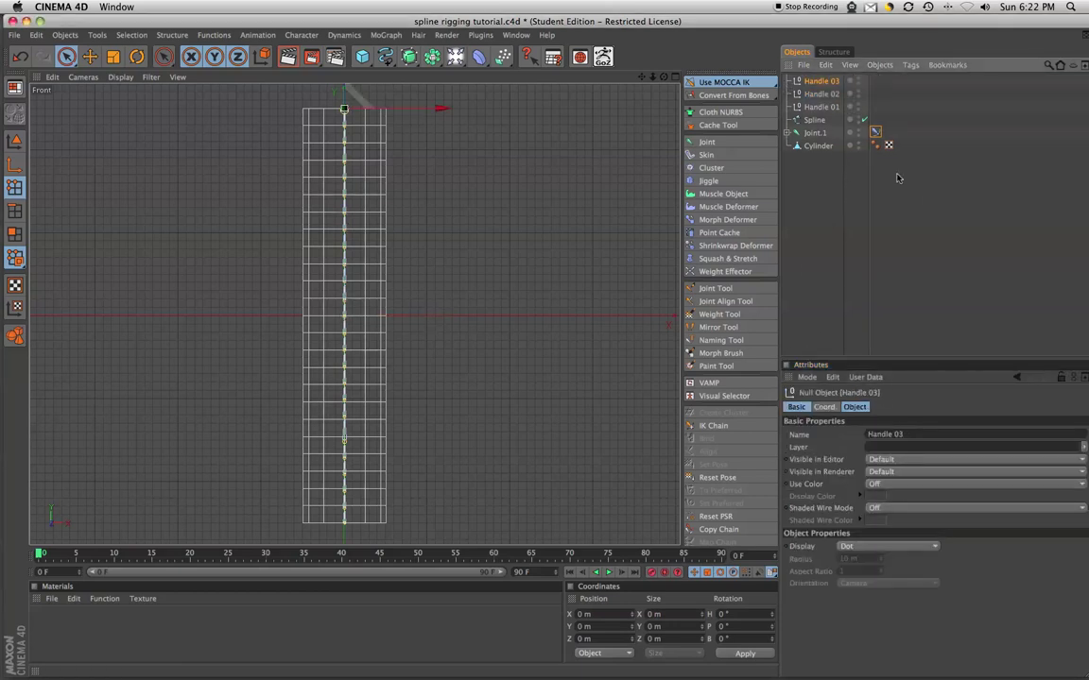
left_click(876, 133)
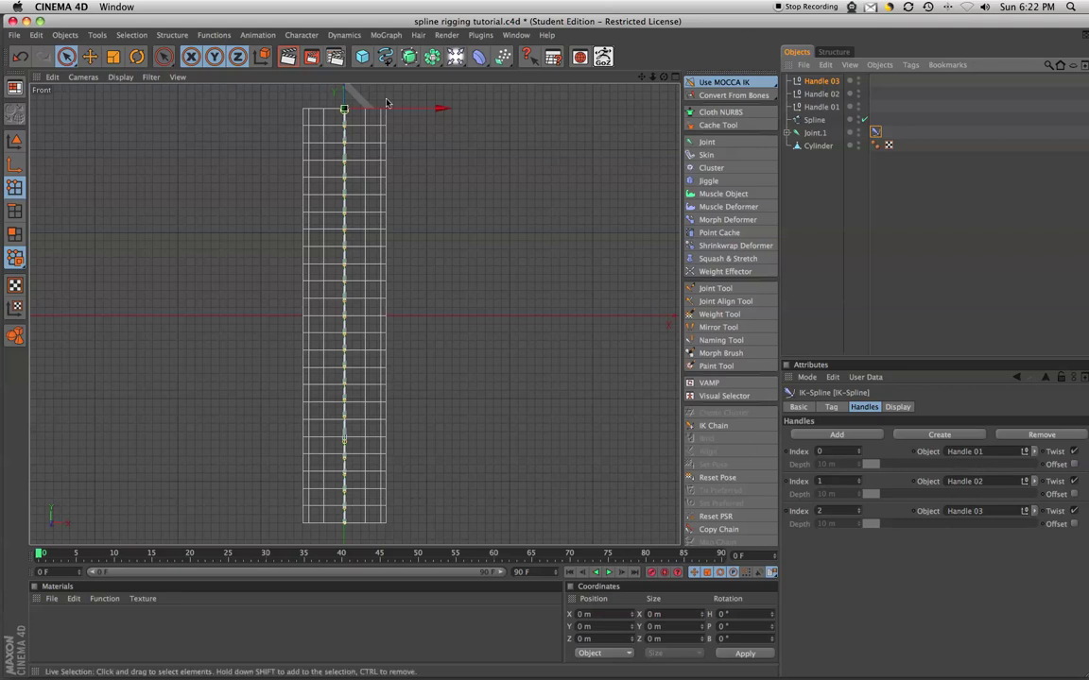
Step: Test-bend Handle 03, undo the move and the earlier rig change, and return to the Perspective view
left_click_drag(446, 108, 510, 111)
key("super+z")
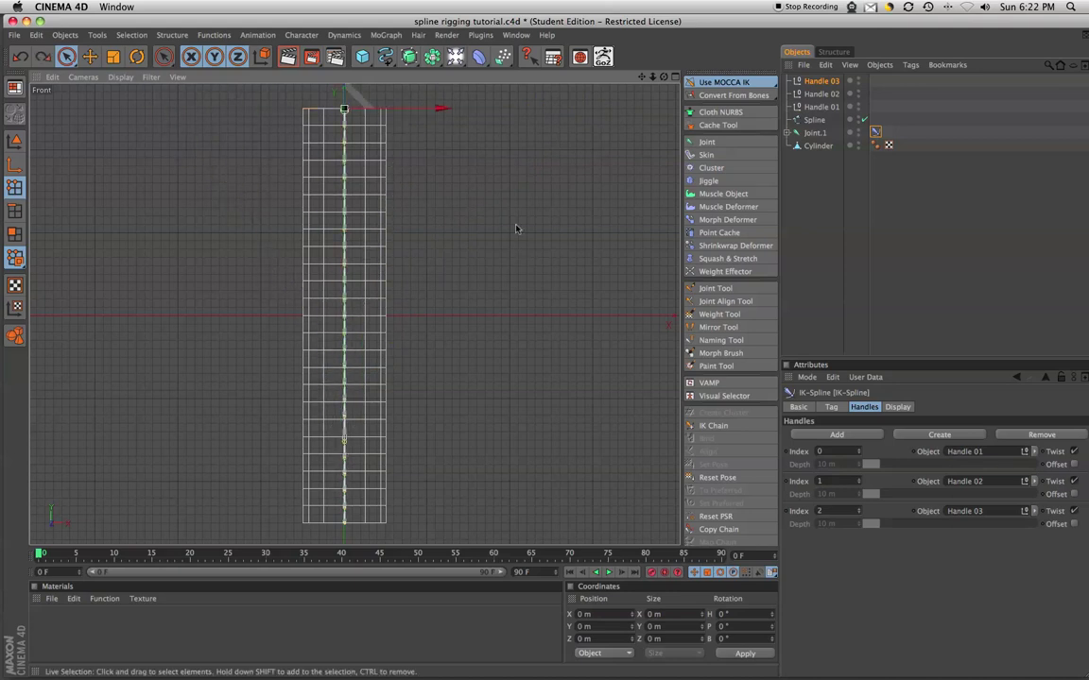
key("super+z")
key("F1")
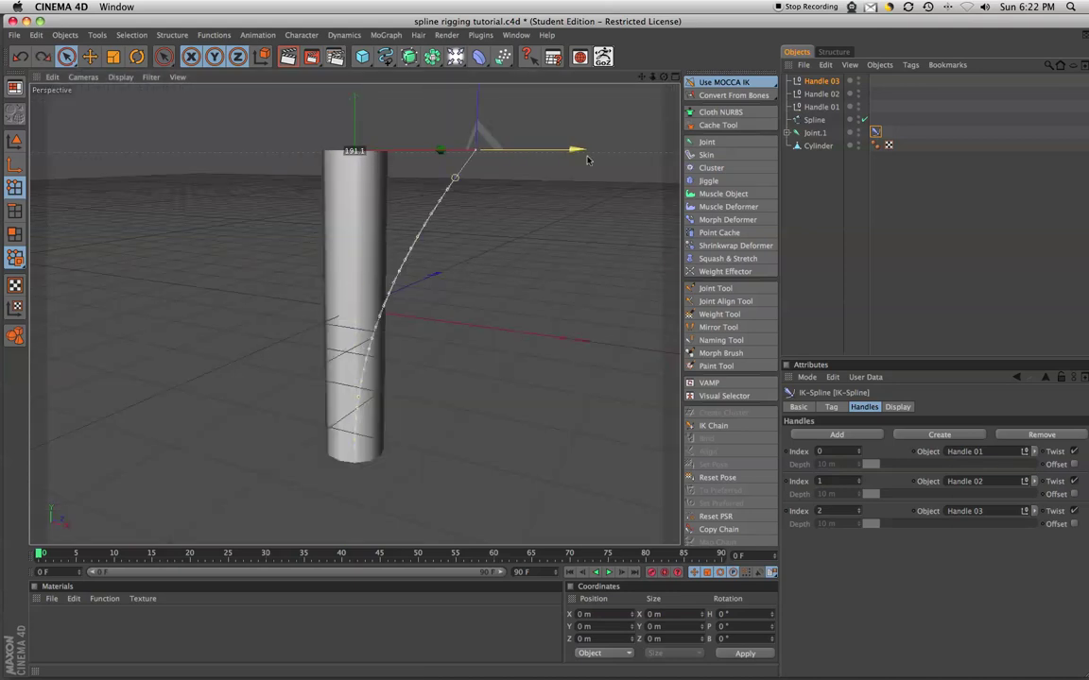
Step: Test-drag Handle 03 again, undo it, then expand and collapse the Joint.1 hierarchy
left_click_drag(635, 165, 284, 235)
key("super+z")
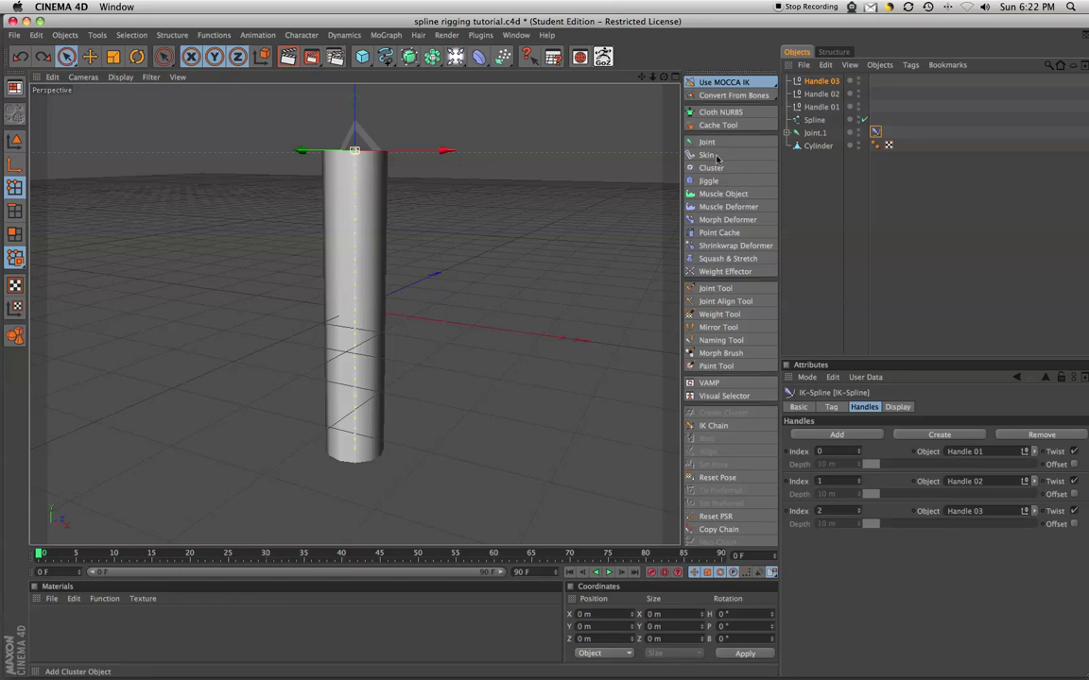
left_click(790, 133)
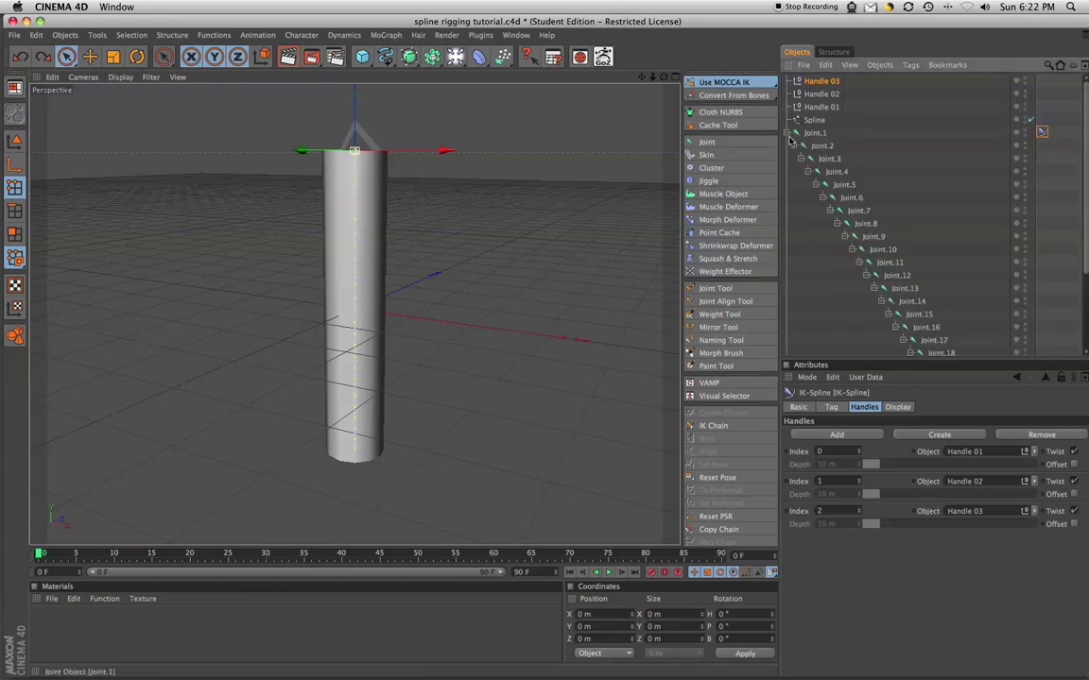
left_click(791, 133)
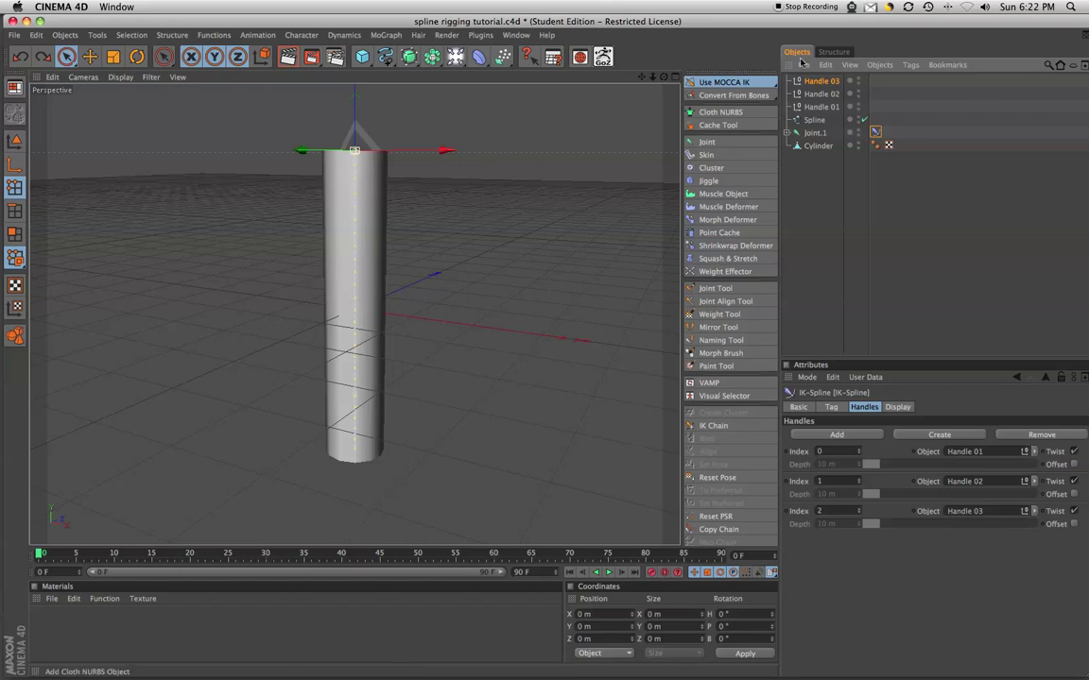
Step: Select Joint.1 with its children, add the Cylinder, and apply Character > Bind
left_click(808, 135)
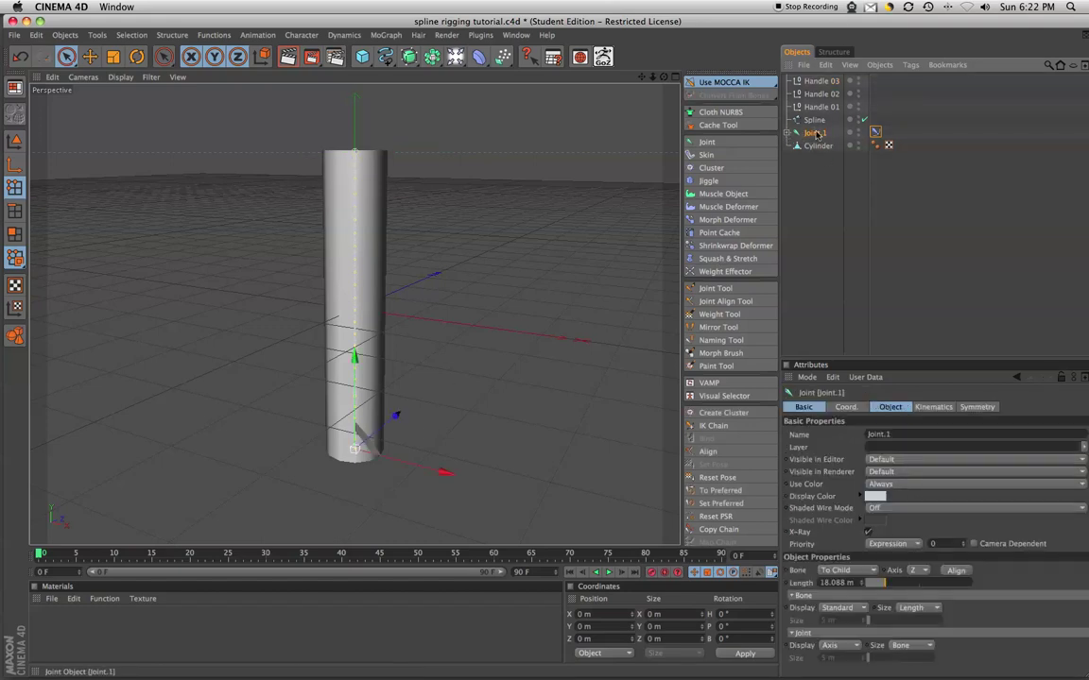
right_click(815, 135)
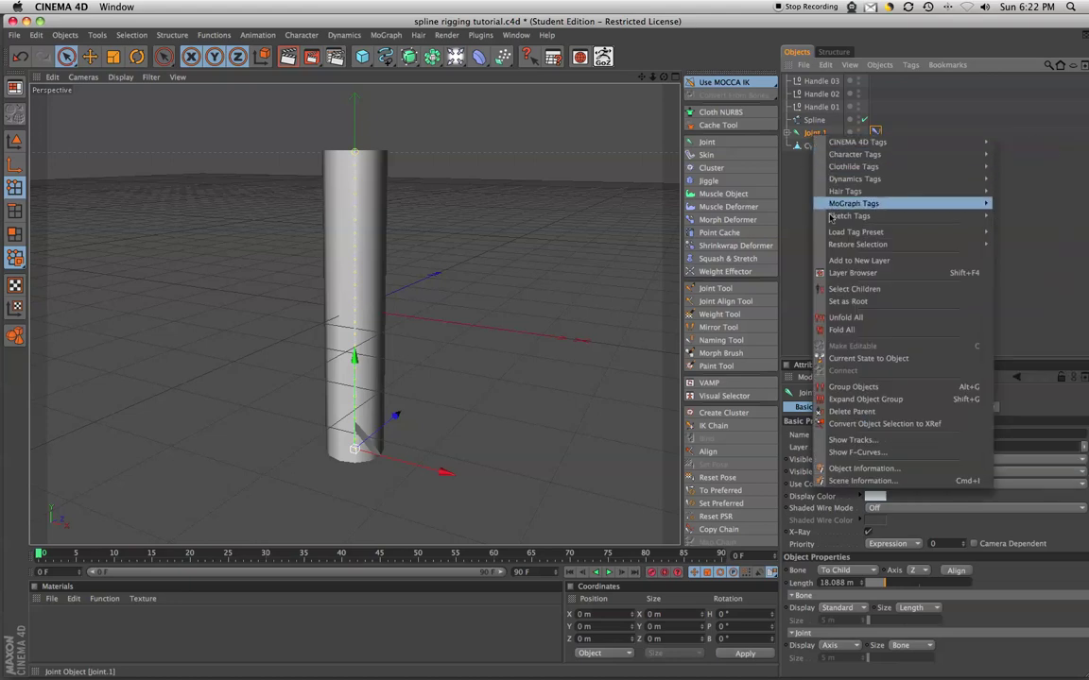
left_click(854, 288)
left_click(814, 134)
left_click(818, 146, "ctrl")
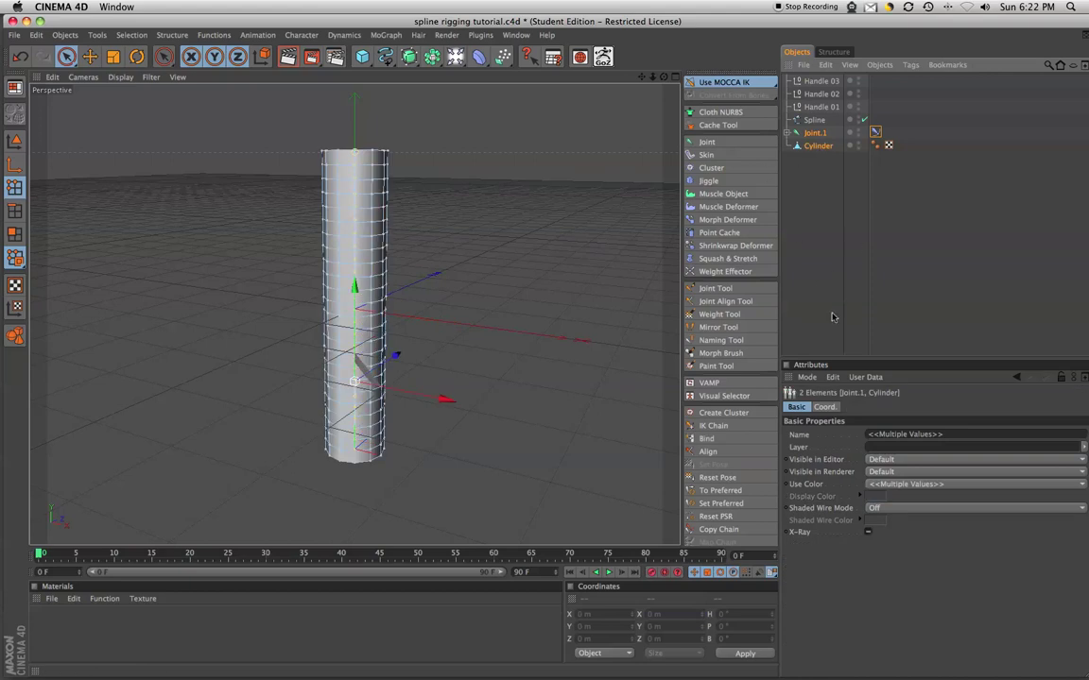
left_click(708, 439)
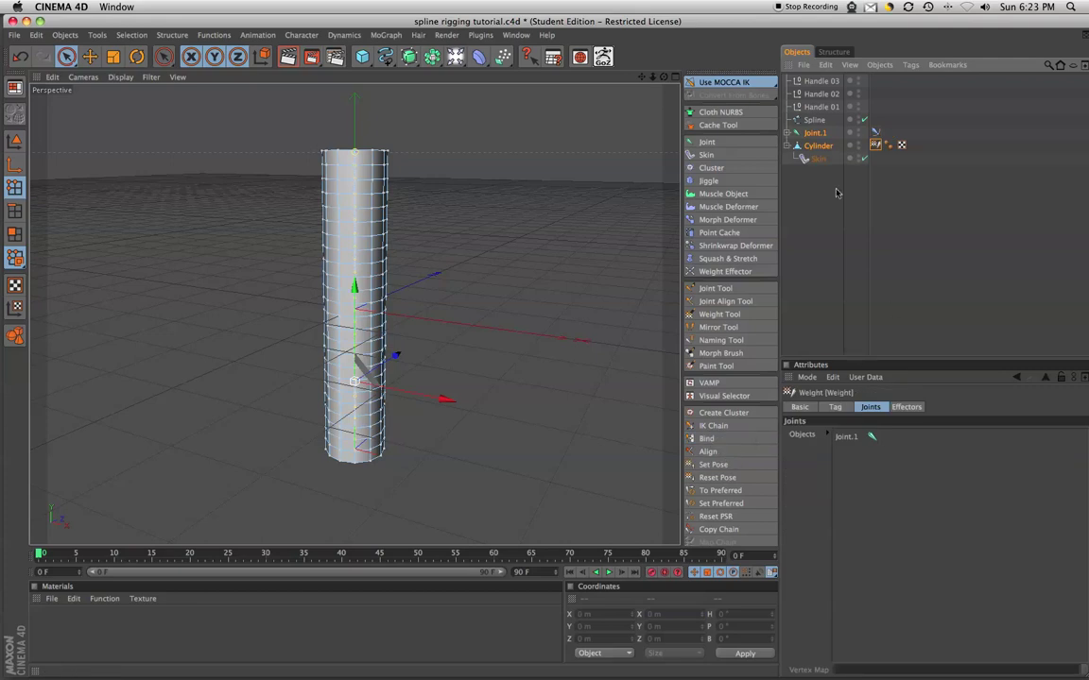
Step: Drag Joint.1 and all its child joints into the Weight tag's Joints list, then inspect the Skin object
left_click(811, 134)
right_click(821, 136)
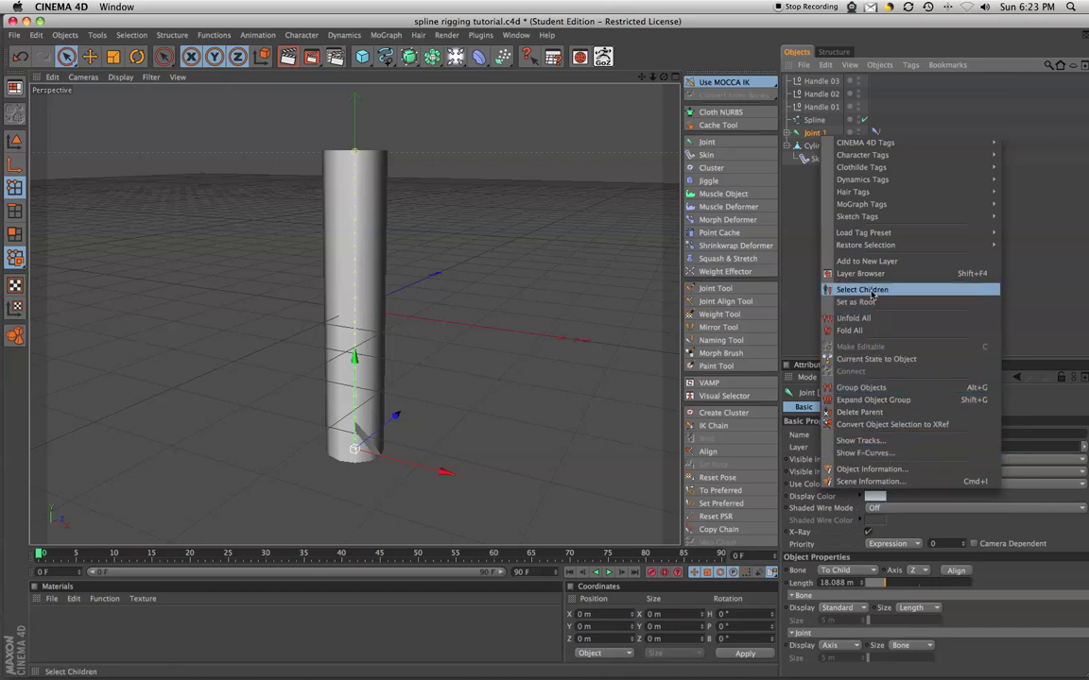
left_click(871, 290)
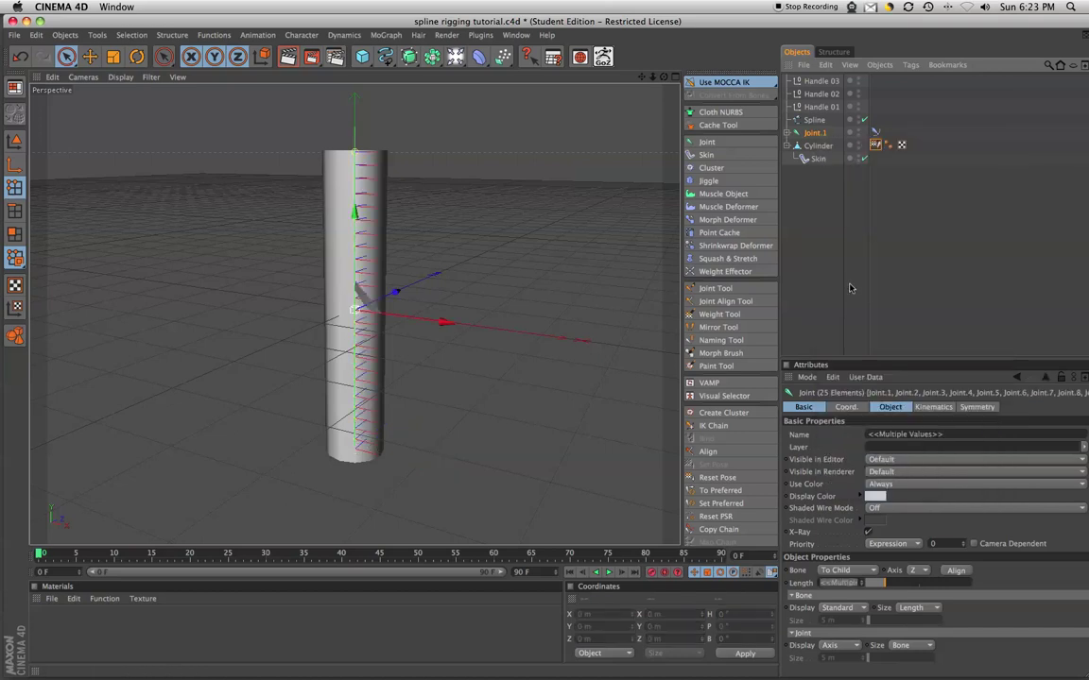
left_click(875, 144)
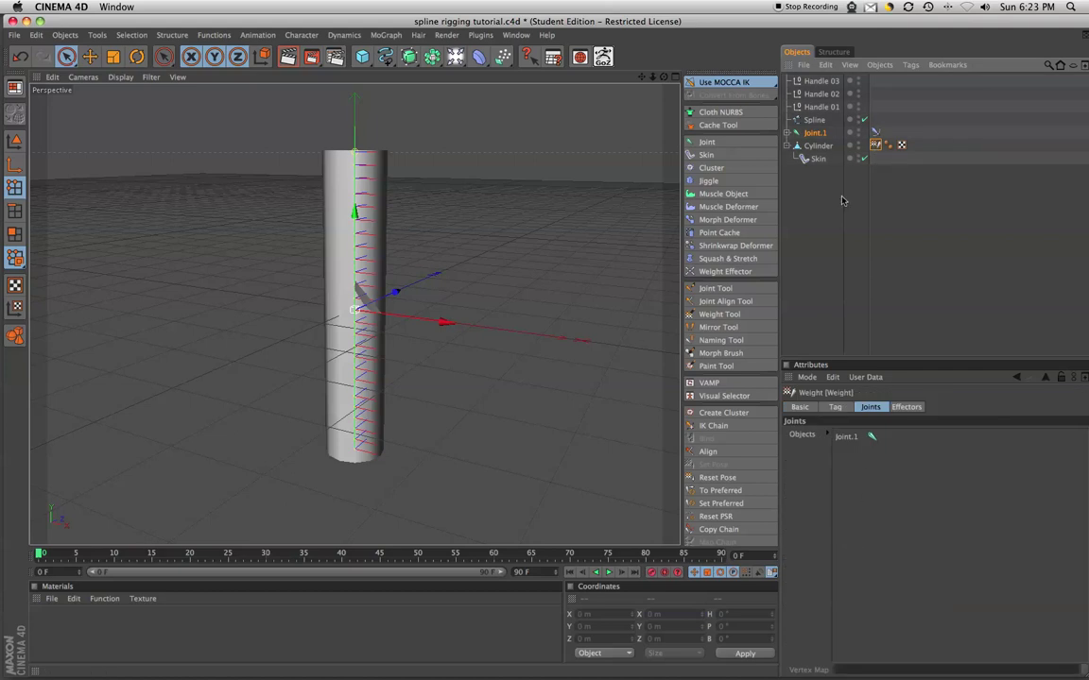
left_click_drag(815, 132, 872, 455)
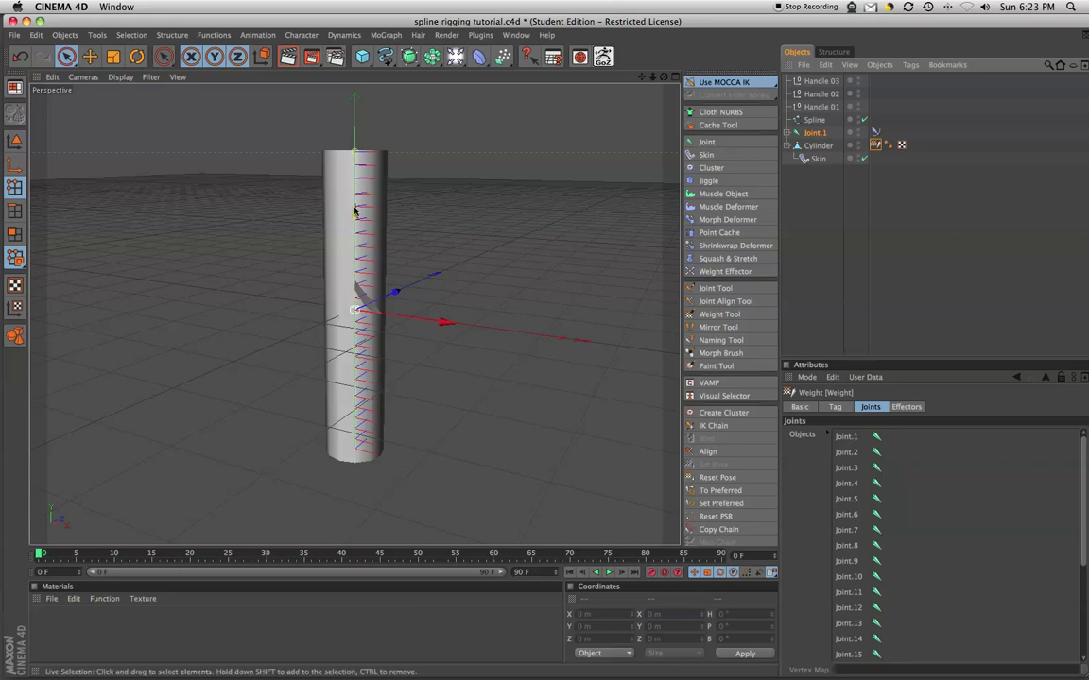
left_click(846, 408)
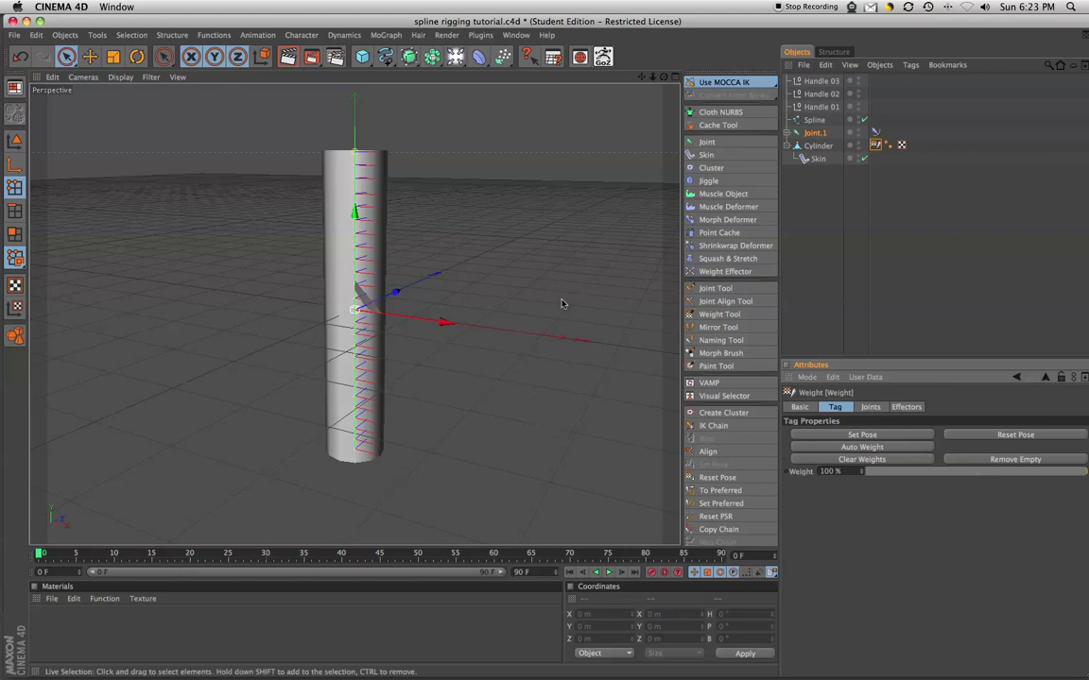
left_click(818, 159)
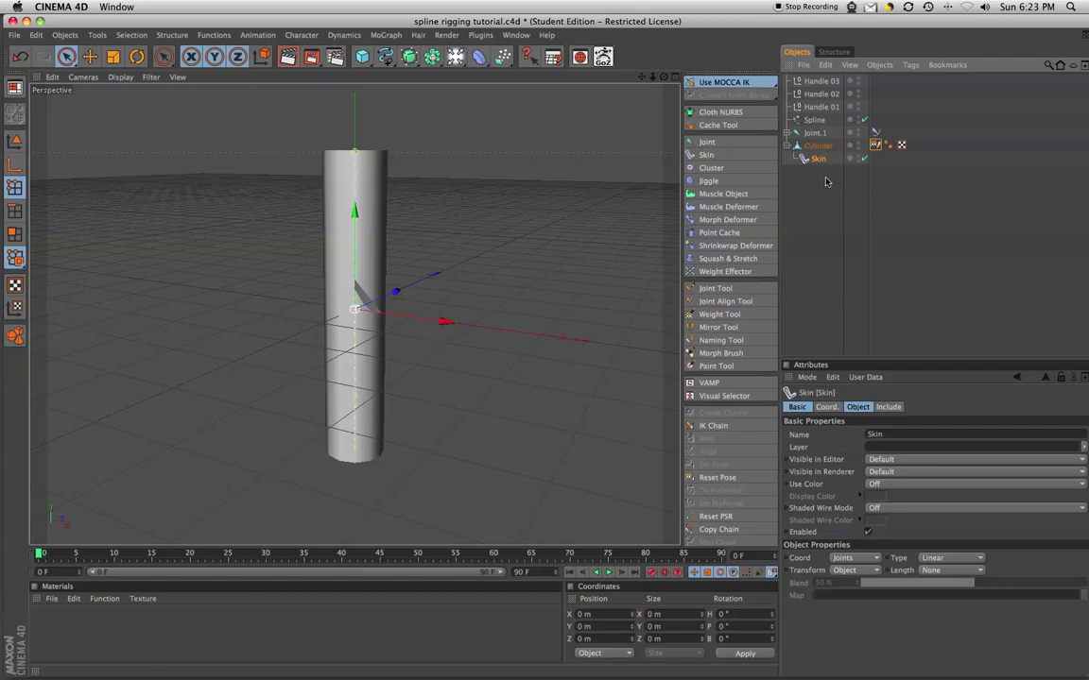
left_click(875, 145)
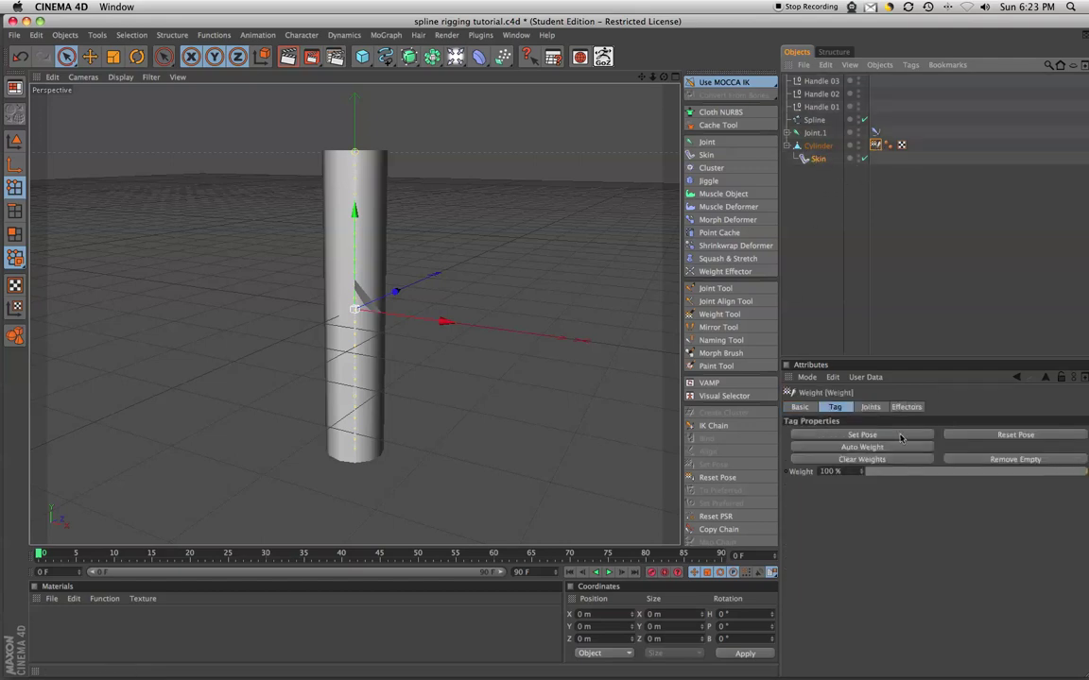
left_click(870, 407)
left_click(835, 407)
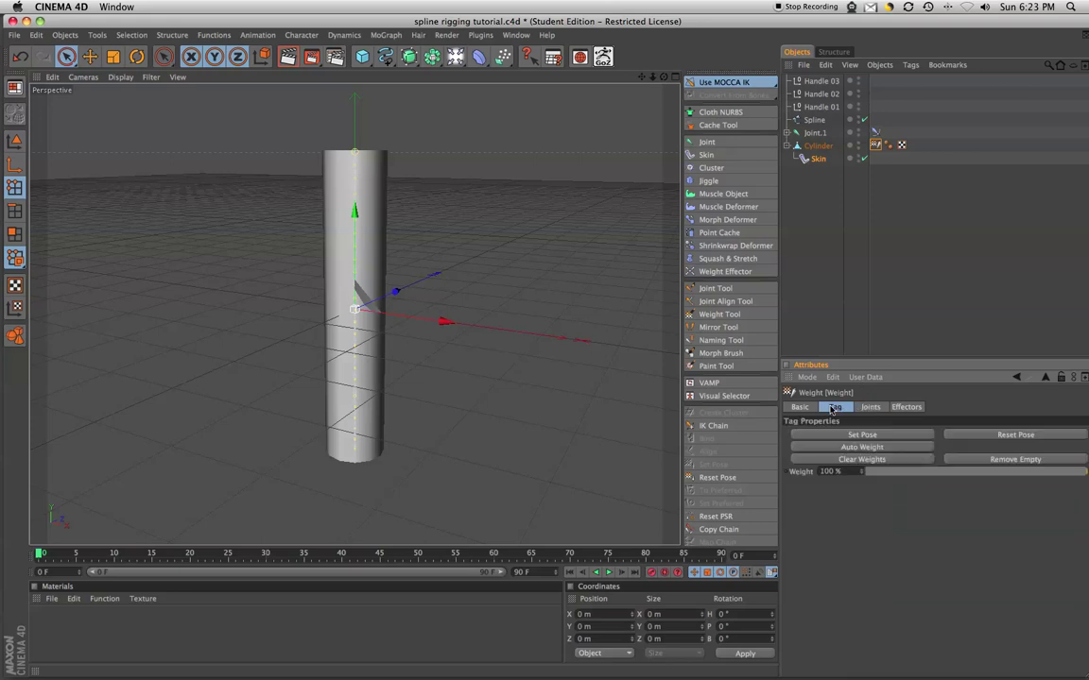
left_click(875, 132)
left_click(825, 81)
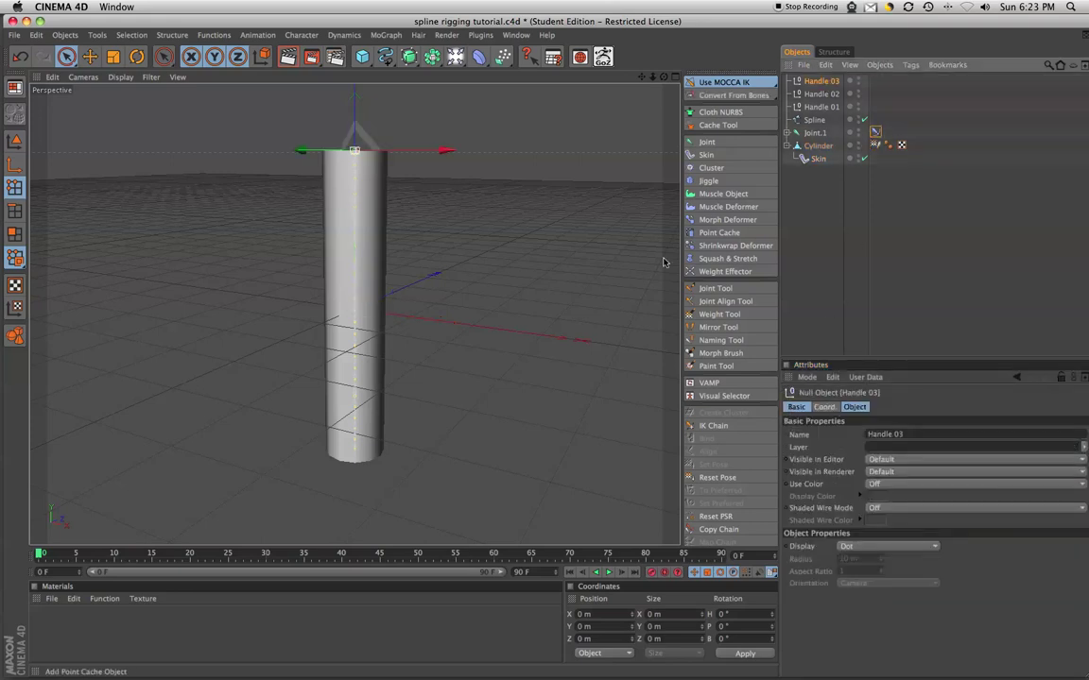
left_click_drag(433, 144, 573, 321)
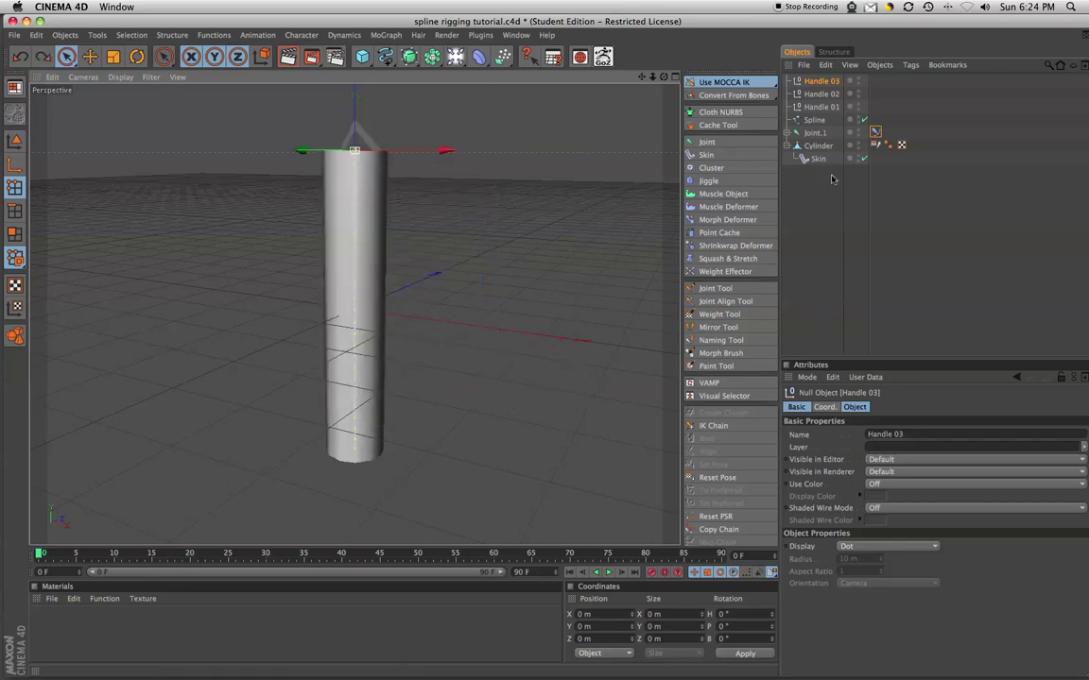
Step: Put the Cylinder inside a new HyperNURBS and drag Handle 03 to test the smoothed bend
left_click(384, 159)
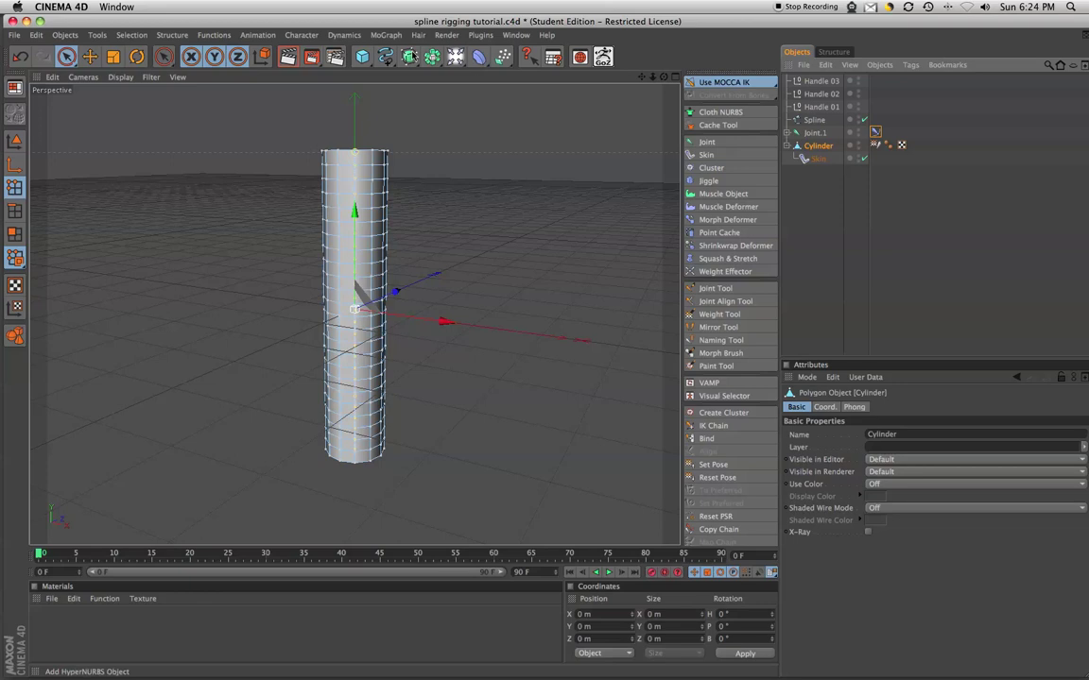
left_click_drag(409, 56, 440, 71)
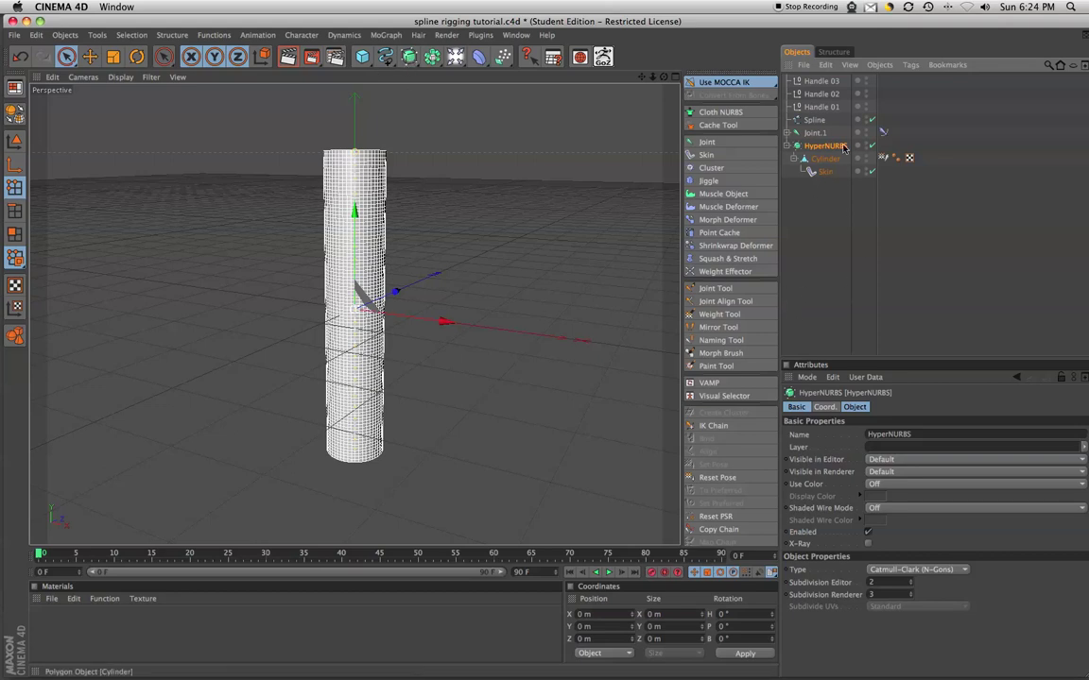
left_click(820, 81)
left_click_drag(412, 151, 633, 230)
Step: With snapping disabled, move Handle 03 sideways and Handle 02 to hook the tube, then select the Spline
key("super+z")
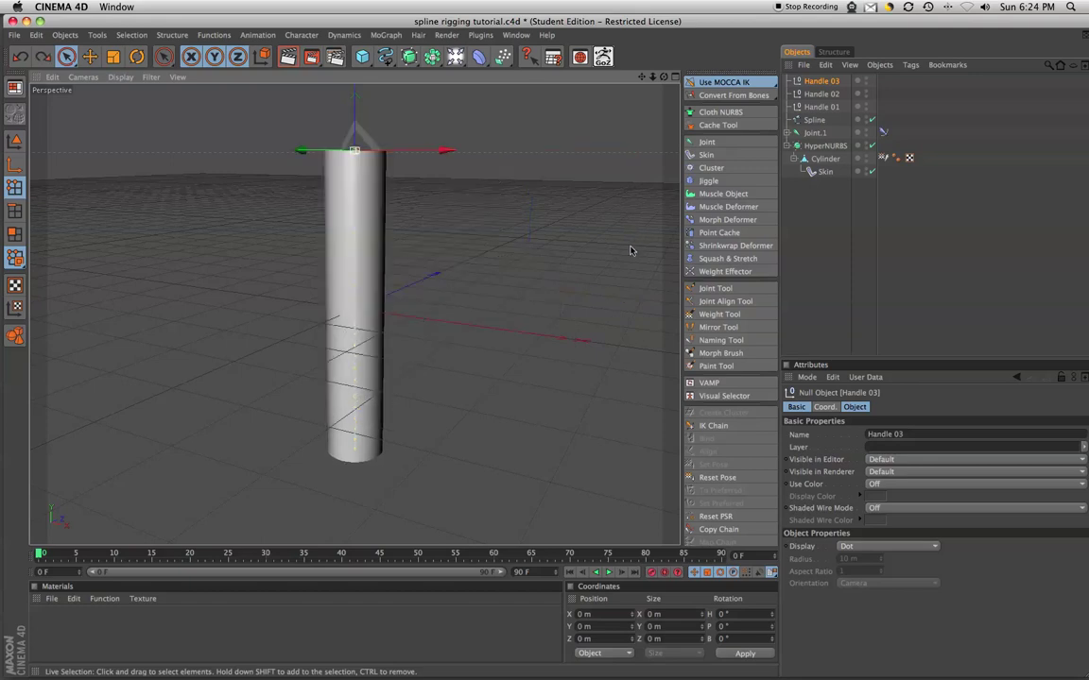
key("e")
left_click(854, 435)
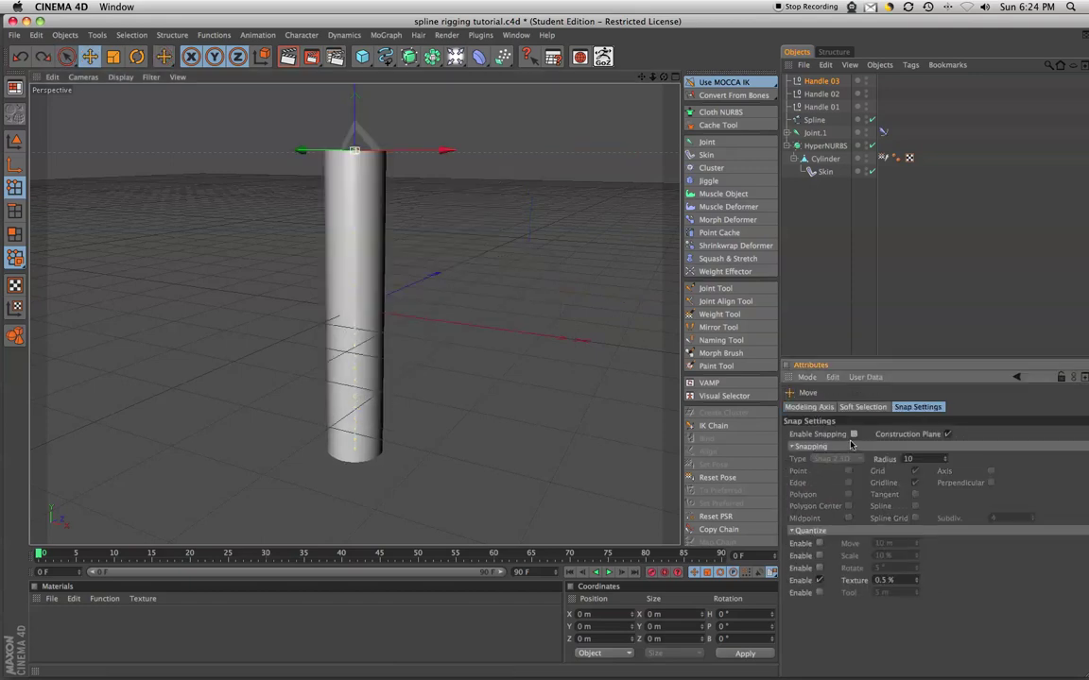
left_click_drag(425, 152, 559, 178)
left_click(810, 96)
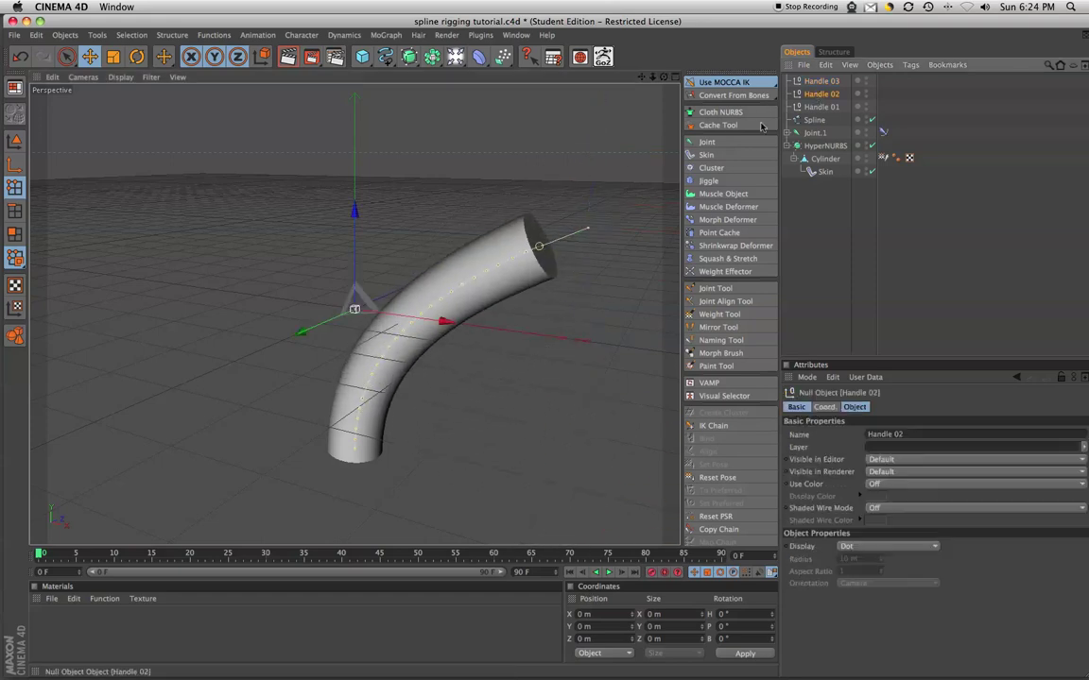
left_click_drag(430, 322, 286, 302)
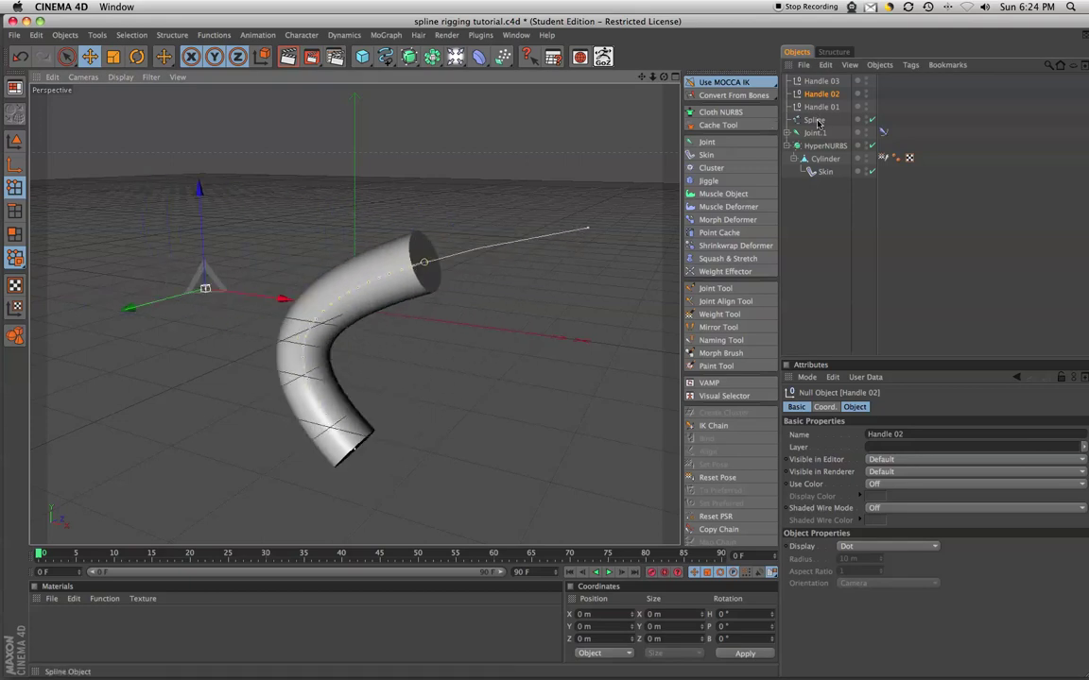
left_click(557, 234)
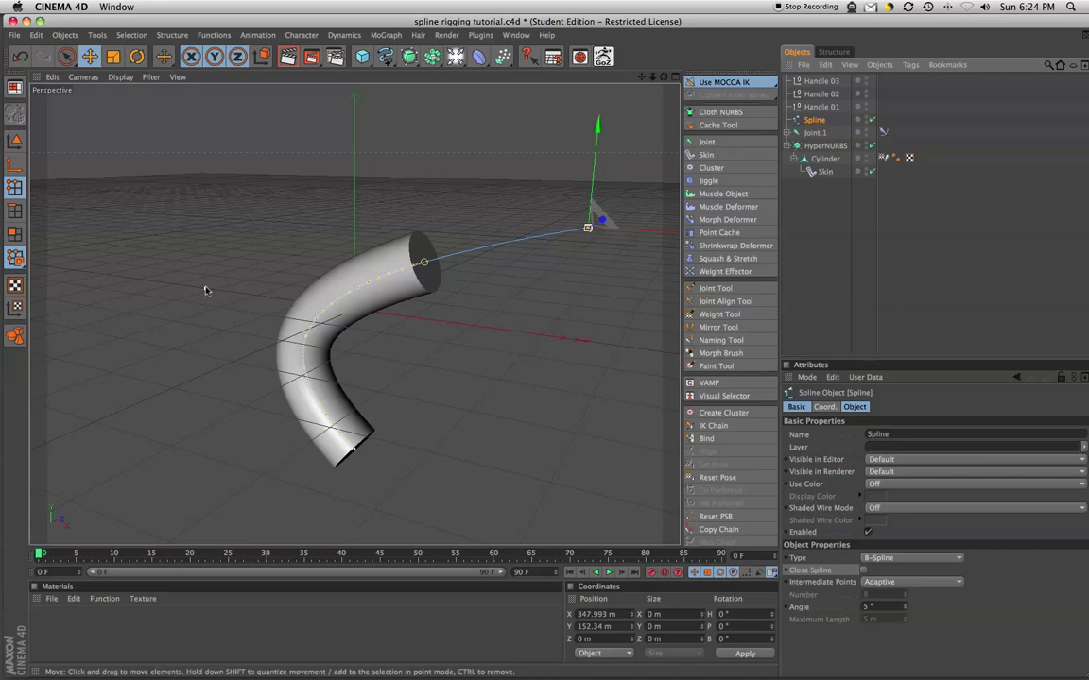